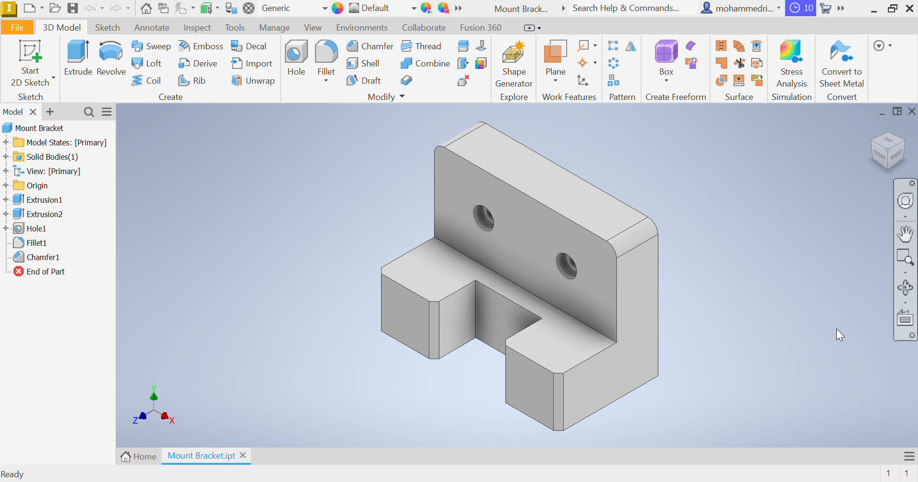
Examine the mount bracket model from the front, right and top, and return to the home view
mouse_move(662, 199)
shift+middle_down()
mouse_move(736, 166)
mouse_move(657, 177)
mouse_move(655, 188)
mouse_move(669, 199)
mouse_move(684, 191)
mouse_move(698, 201)
mouse_move(678, 203)
shift+middle_up()
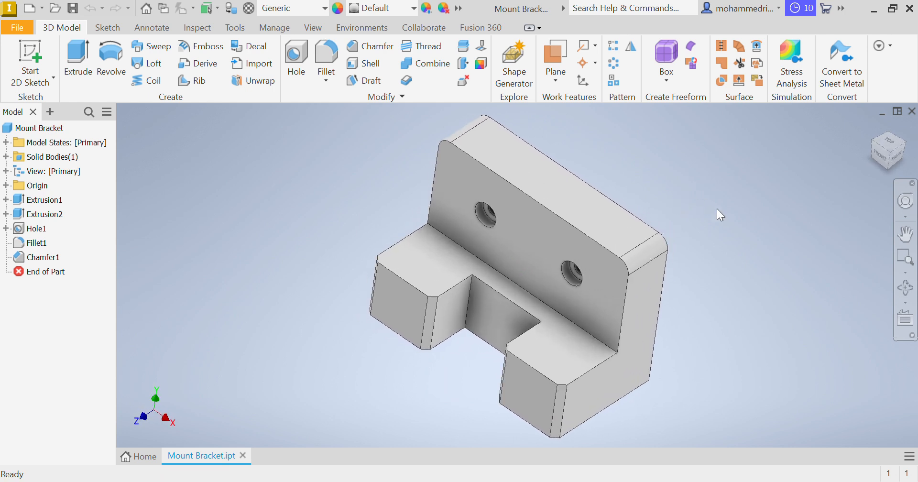
click(871, 127)
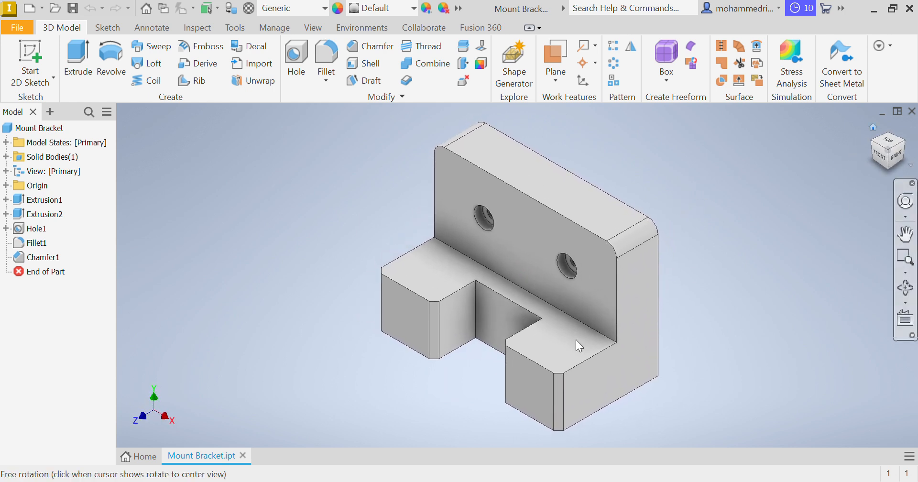
click(885, 165)
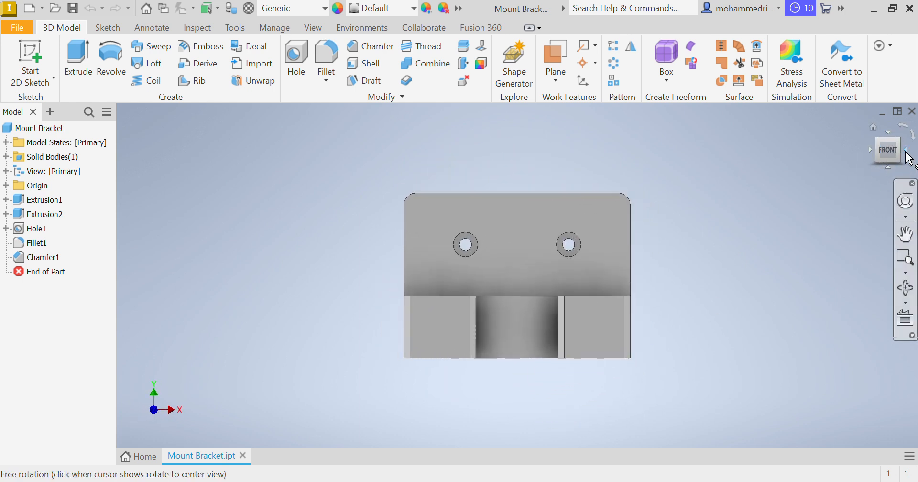
click(906, 150)
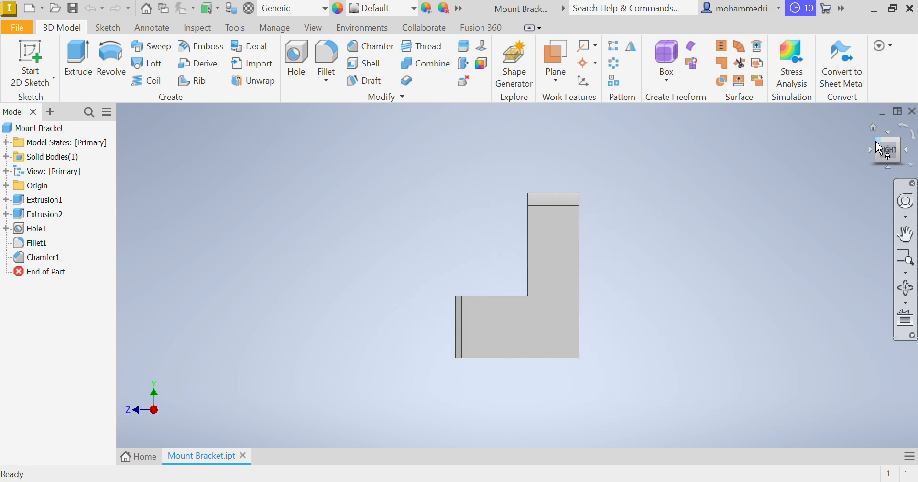
click(871, 149)
click(889, 134)
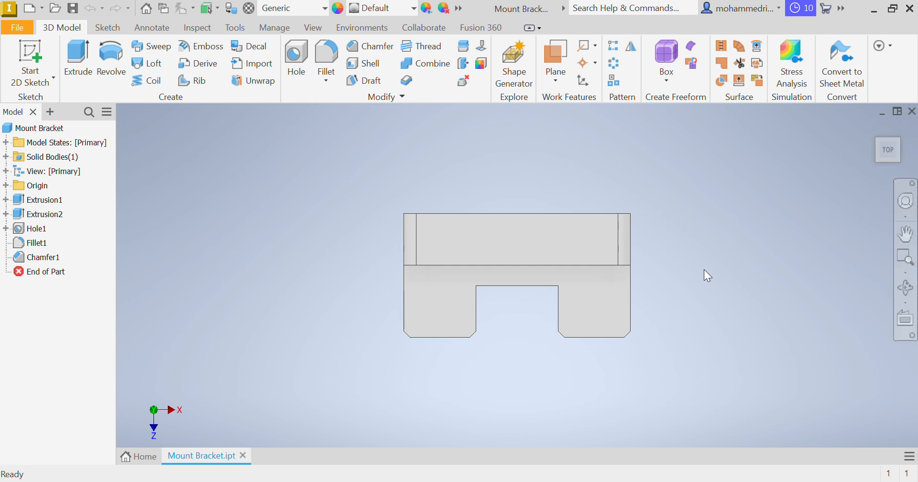
click(873, 128)
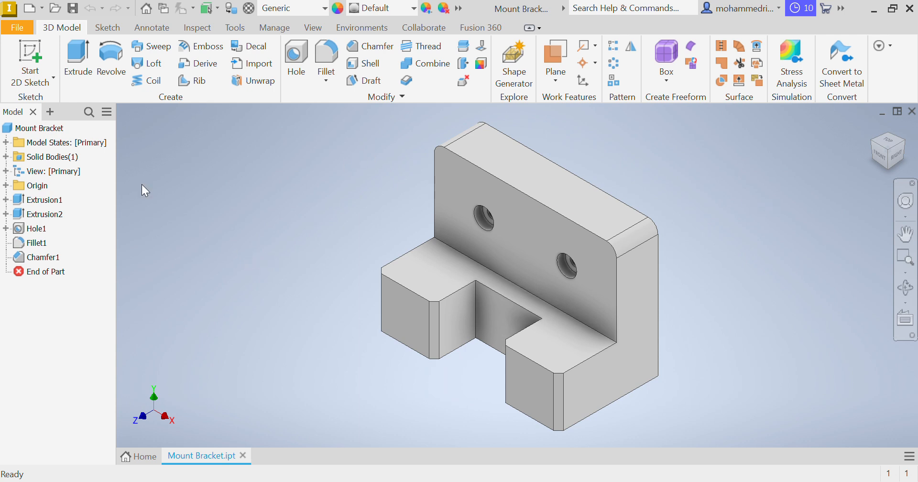
Create a new drawing from the metric ANSI (mm).idw template
click(32, 8)
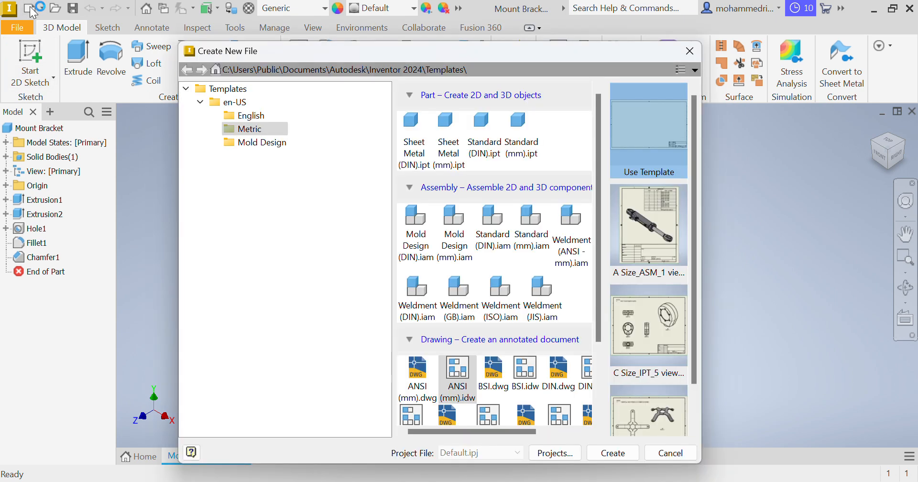
double_click(468, 404)
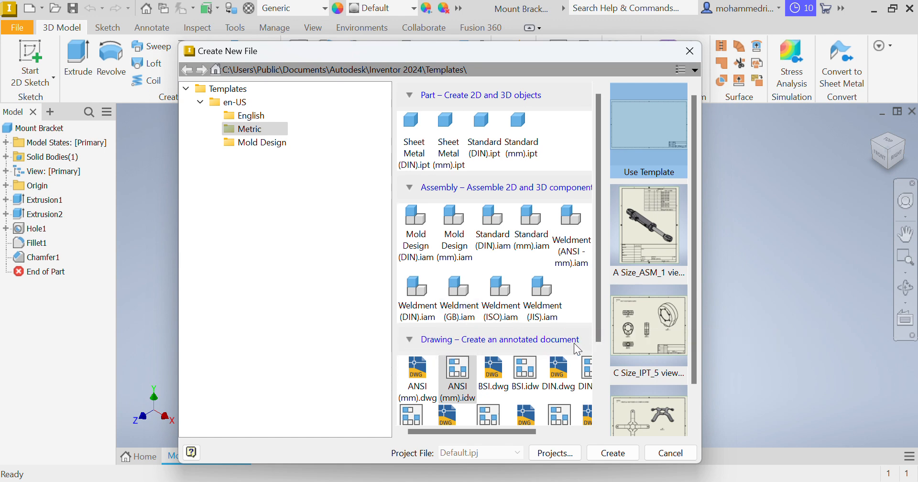
click(460, 377)
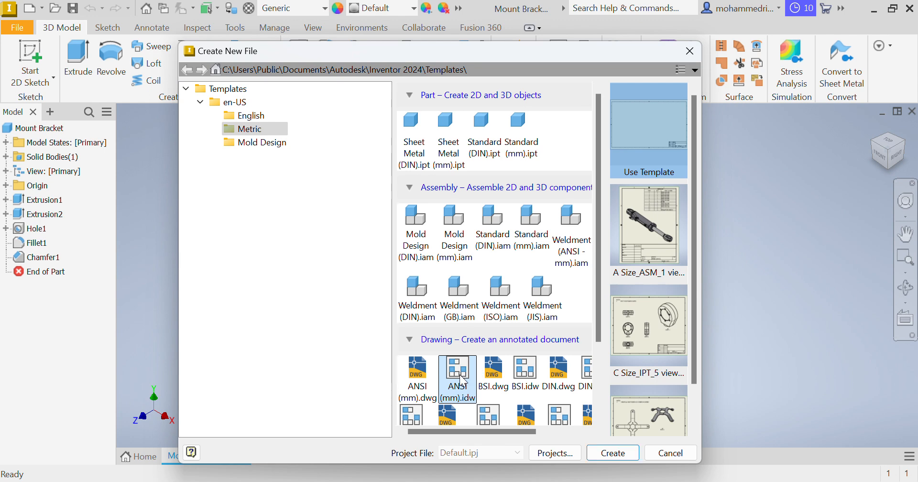
click(618, 453)
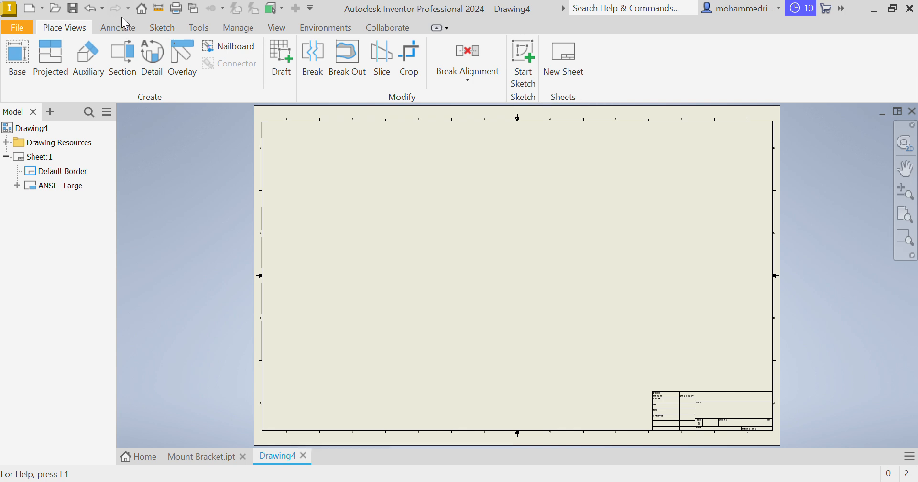
Change the drawing's sheet color to white in the document settings
click(209, 28)
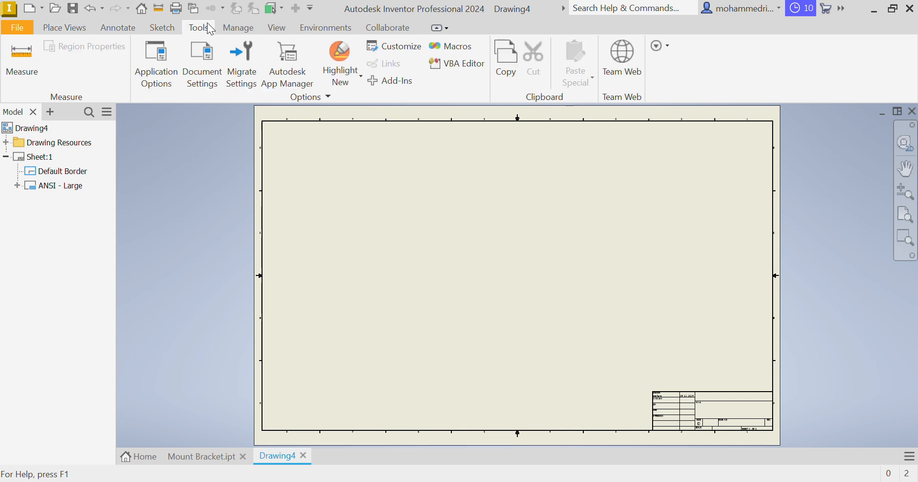
click(213, 76)
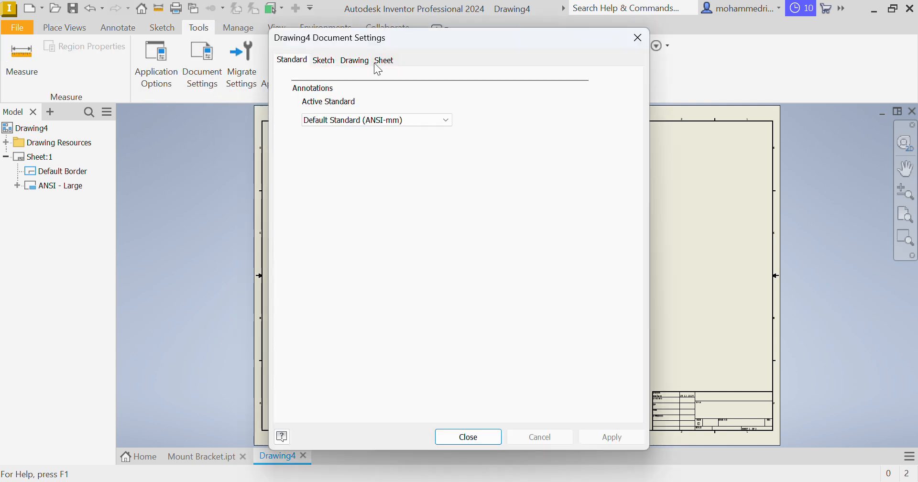
click(384, 62)
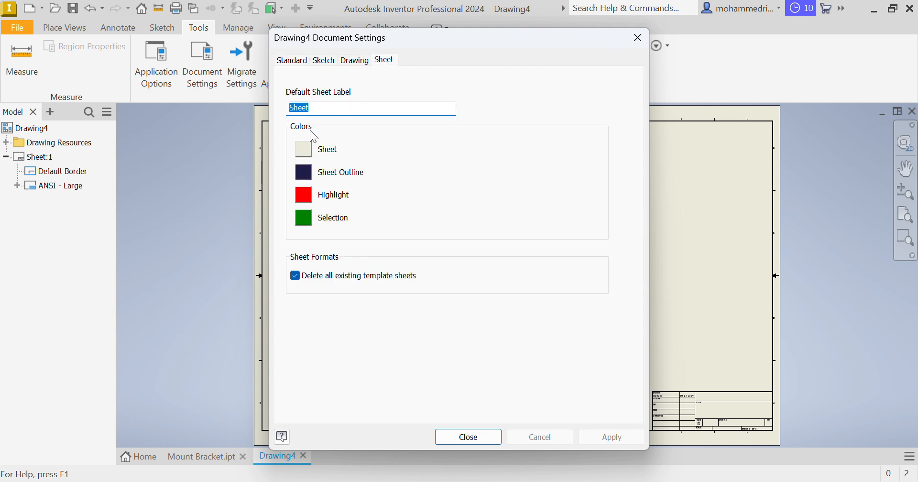
click(304, 149)
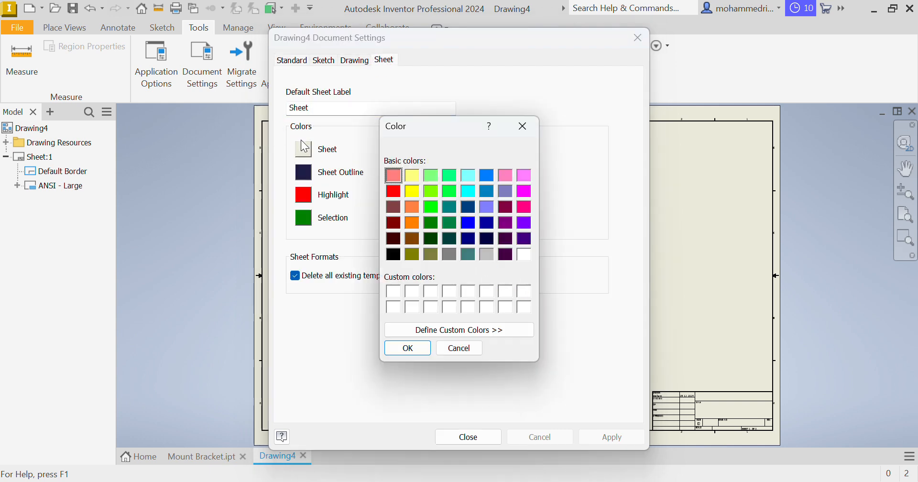
click(524, 255)
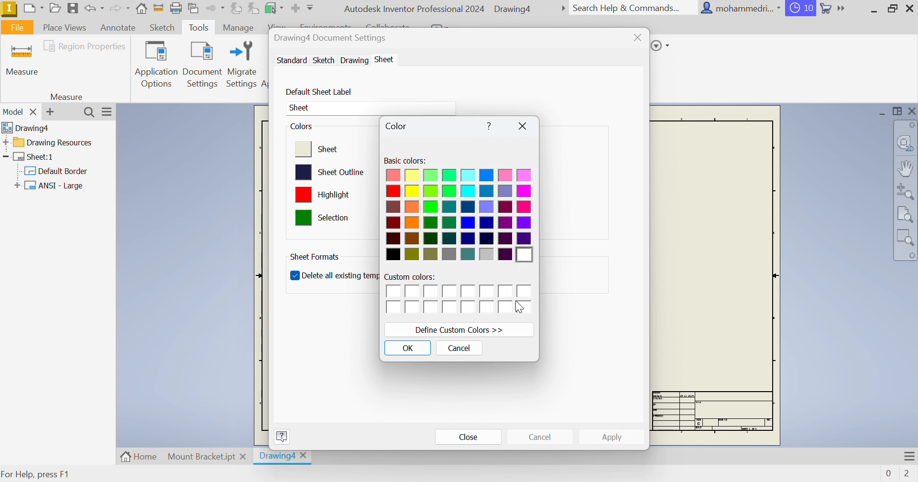
click(396, 347)
click(589, 437)
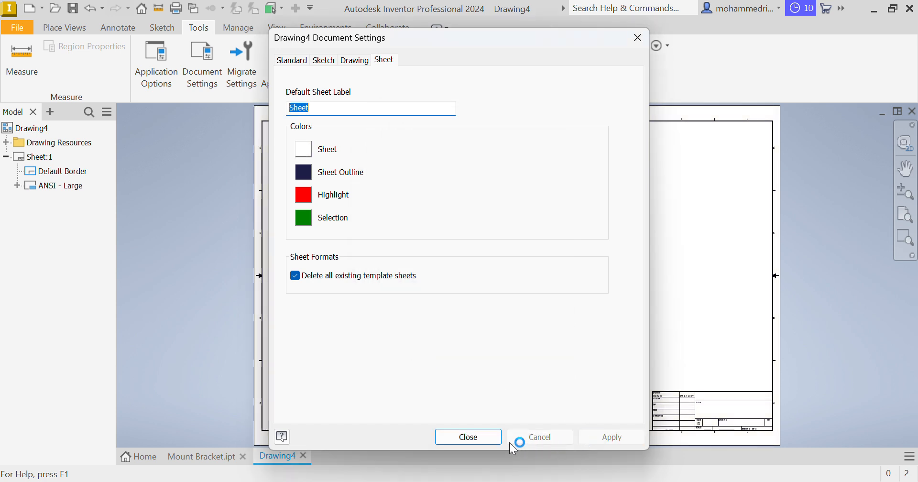
click(473, 438)
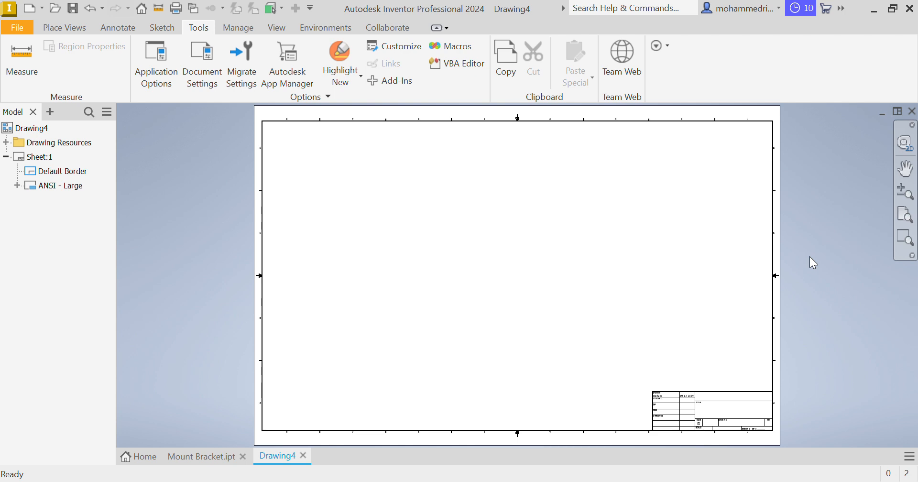
Examine the title block fields, including drawn by, date, title, size, scale and drawing number, and return to the full sheet
scroll(683, 407, up, 5)
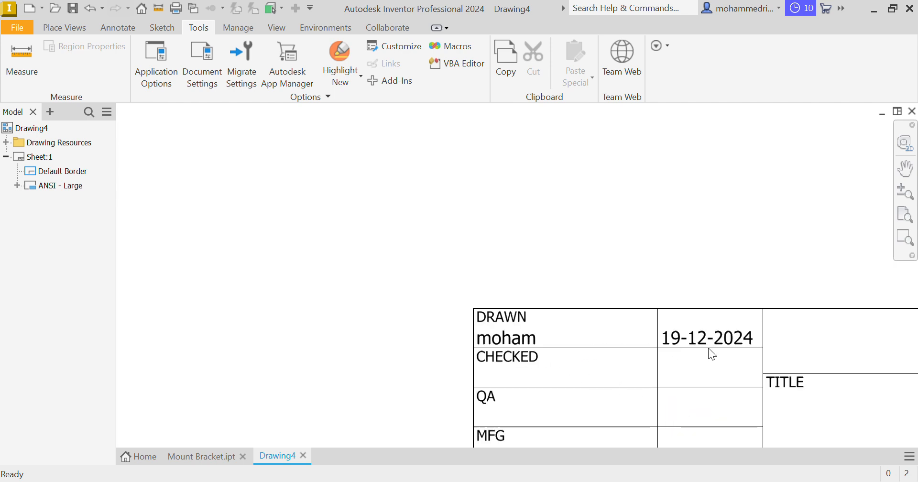
scroll(708, 347, up, 2)
scroll(719, 353, down, 3)
middle_drag(785, 389, 717, 268)
scroll(726, 342, up, 3)
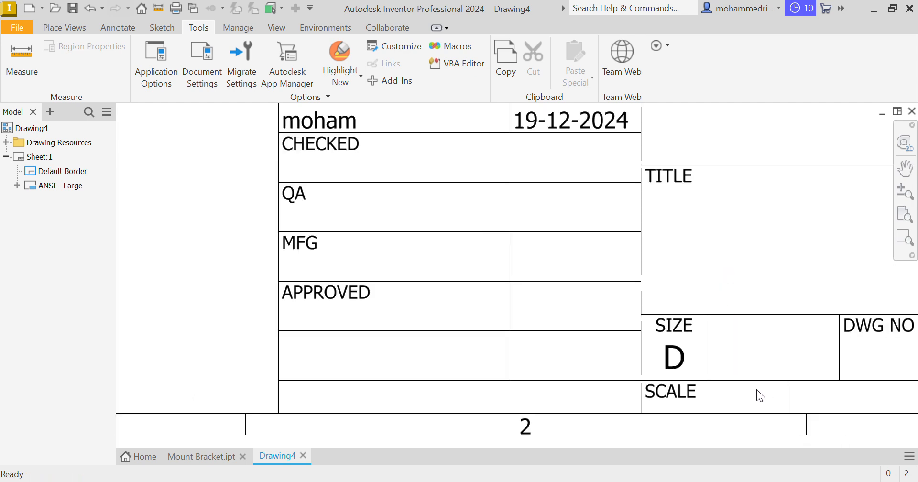
middle_drag(757, 390, 624, 371)
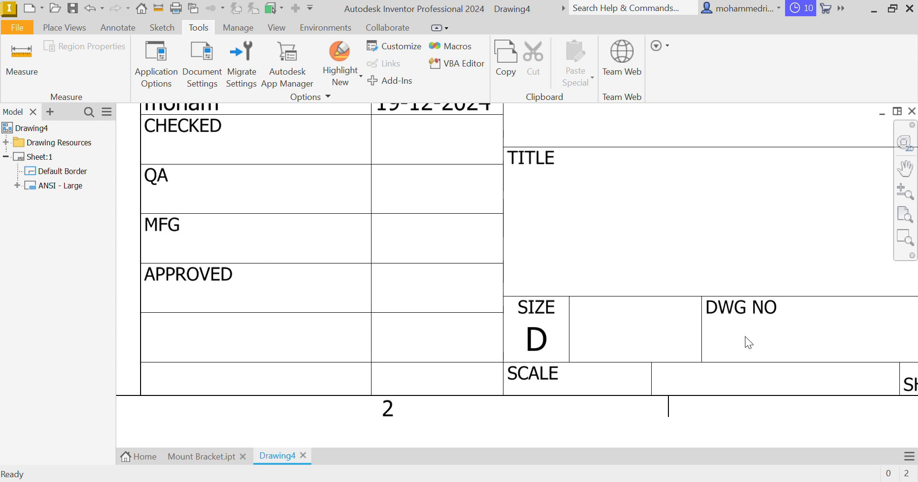
middle_drag(775, 326, 743, 427)
scroll(596, 345, down, 4)
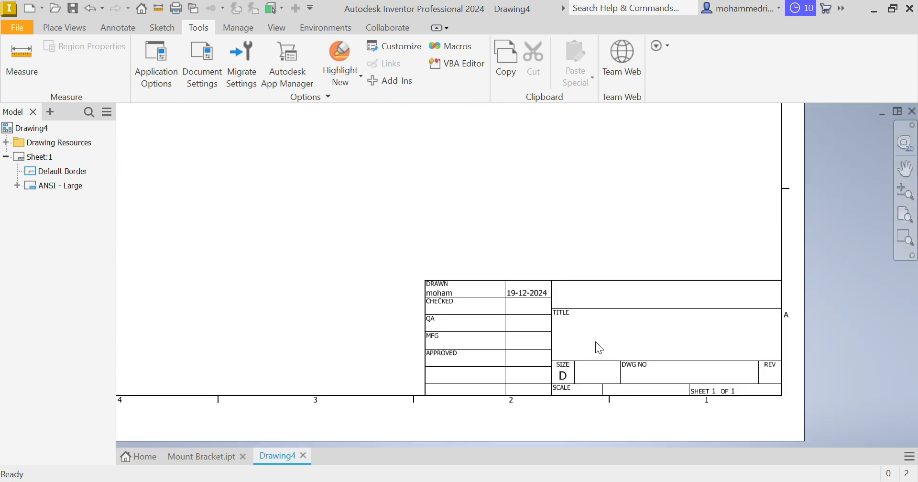
middle_drag(537, 322, 810, 379)
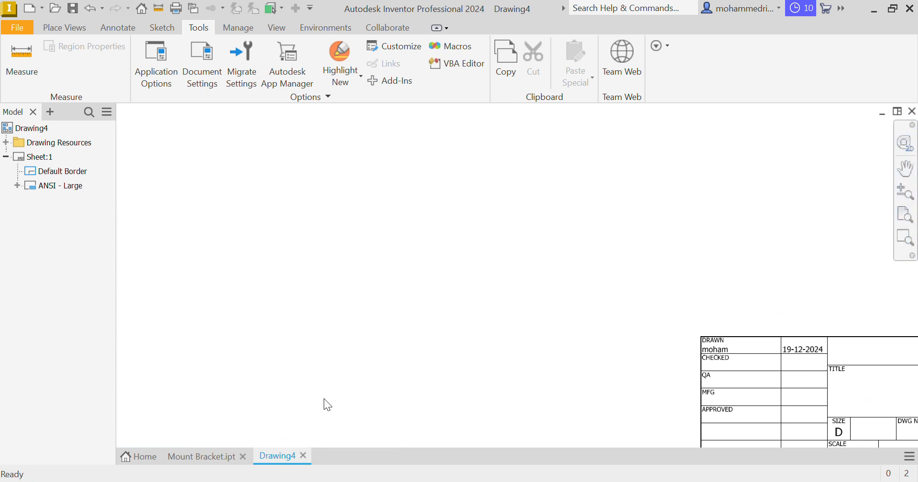
key(Home)
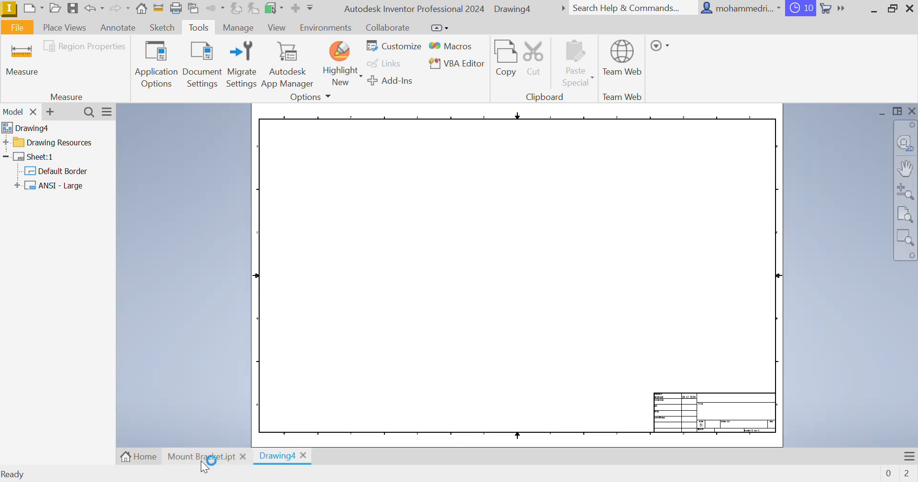
Start a base view of Mount Bracket.ipt on the drawing sheet in front orientation with the hidden line style
click(205, 457)
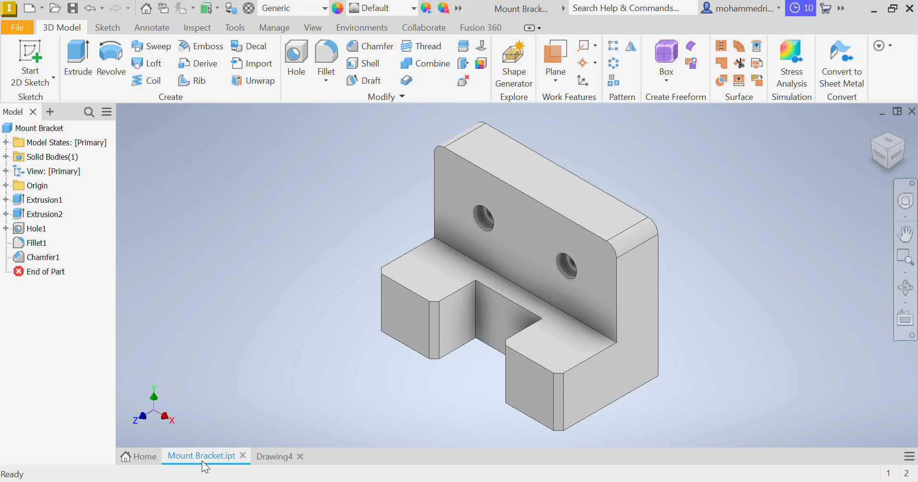
click(270, 456)
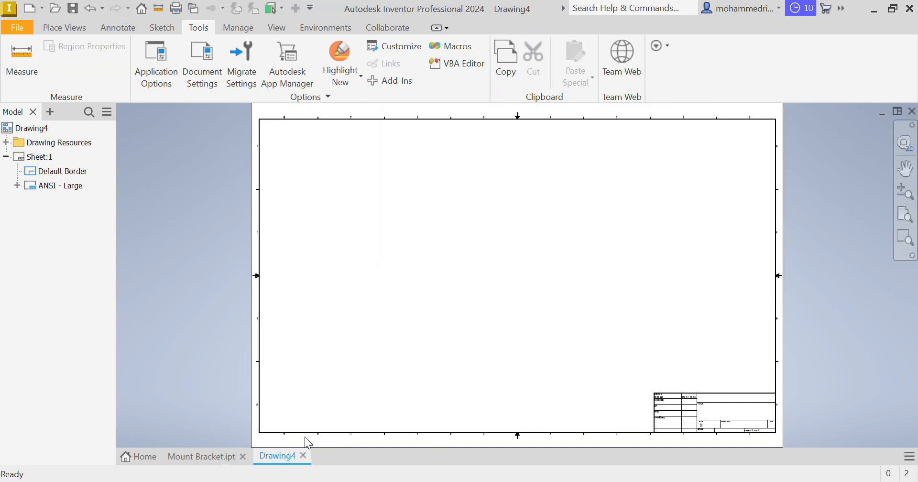
right_click(382, 233)
click(374, 180)
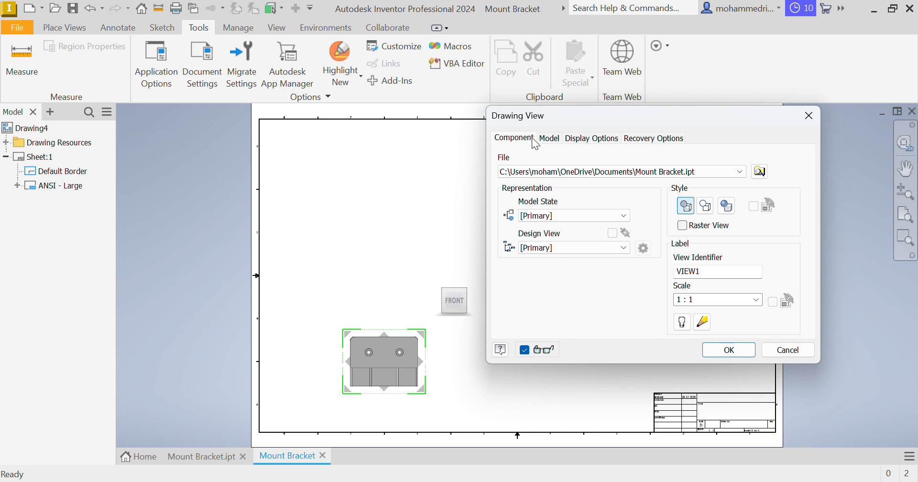
click(550, 140)
click(603, 142)
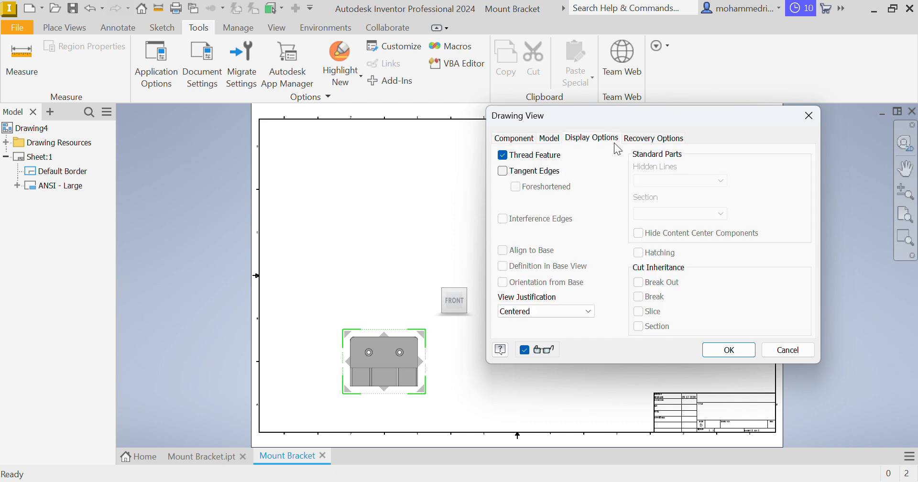
click(642, 139)
click(513, 138)
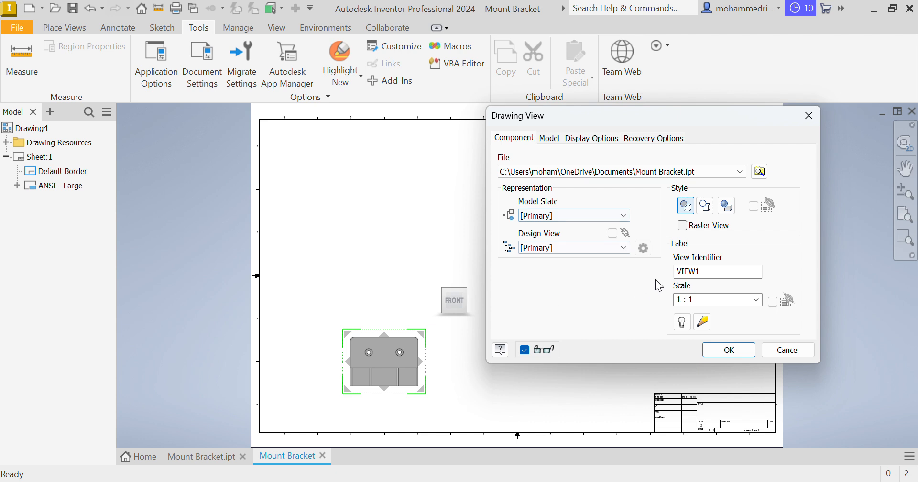
click(689, 210)
Name the base view Front View, set its scale to 2:1, switch on its label and place it on the sheet
double_click(715, 272)
text(Front View)
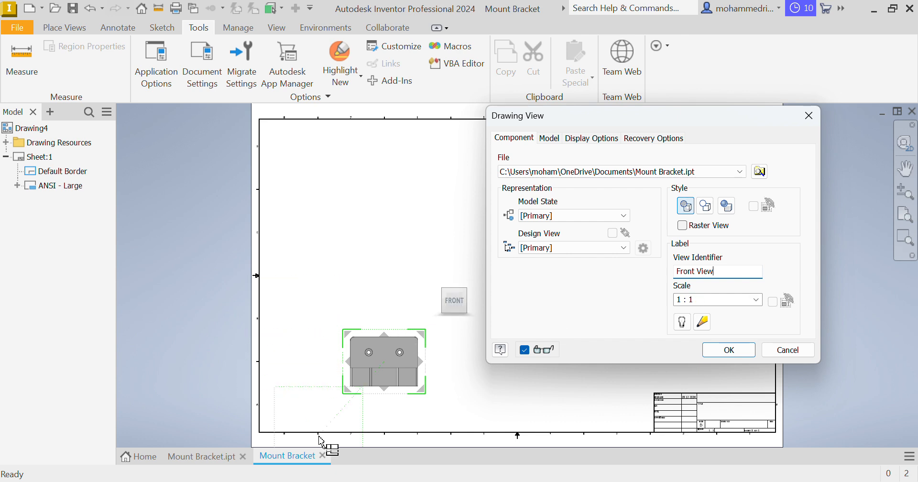
key(Tab)
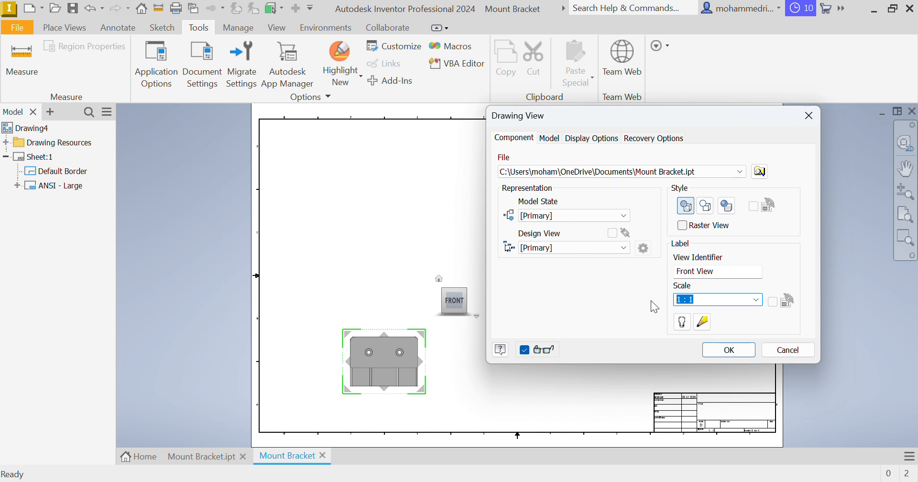
text(2:1)
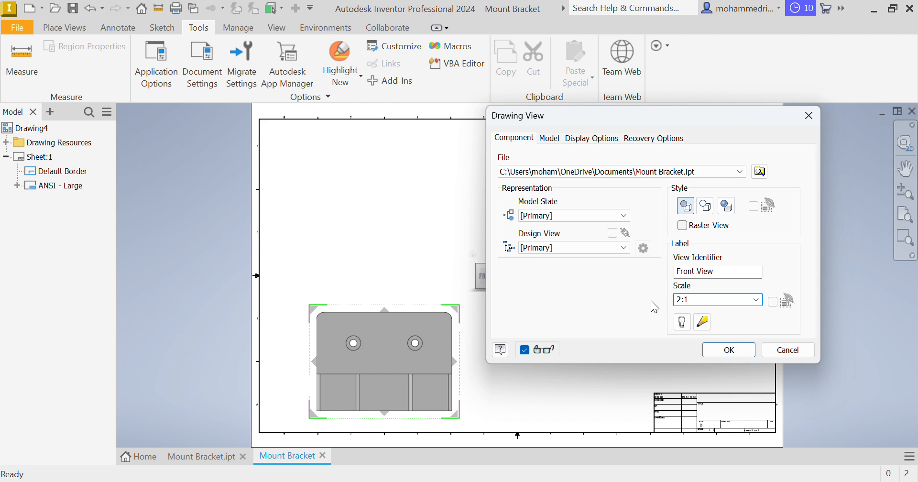
key(BackSpace)
text(3)
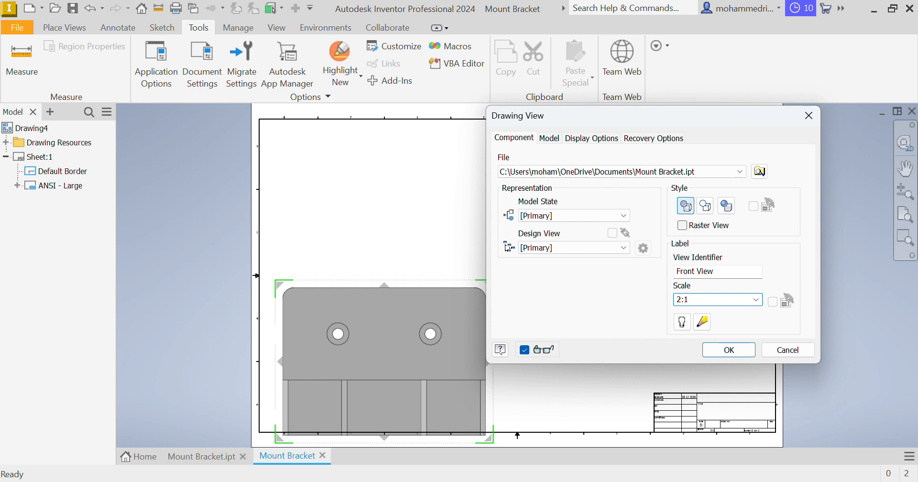
click(682, 327)
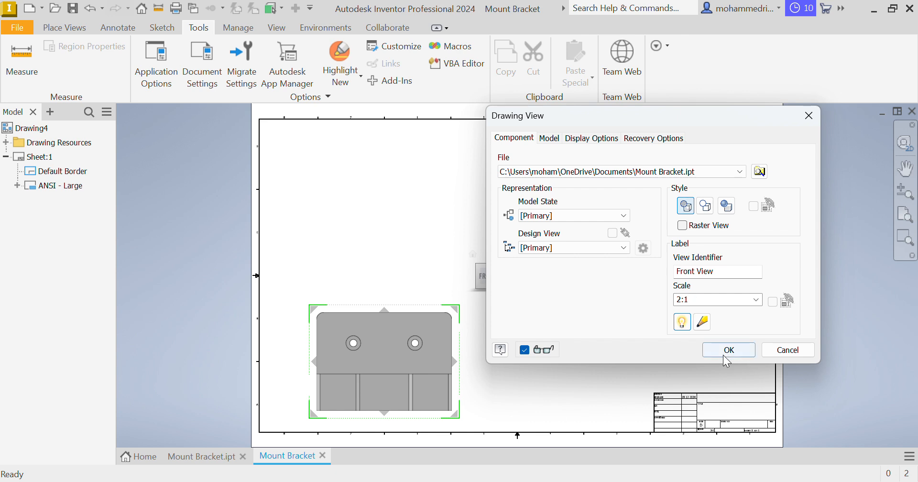
click(743, 351)
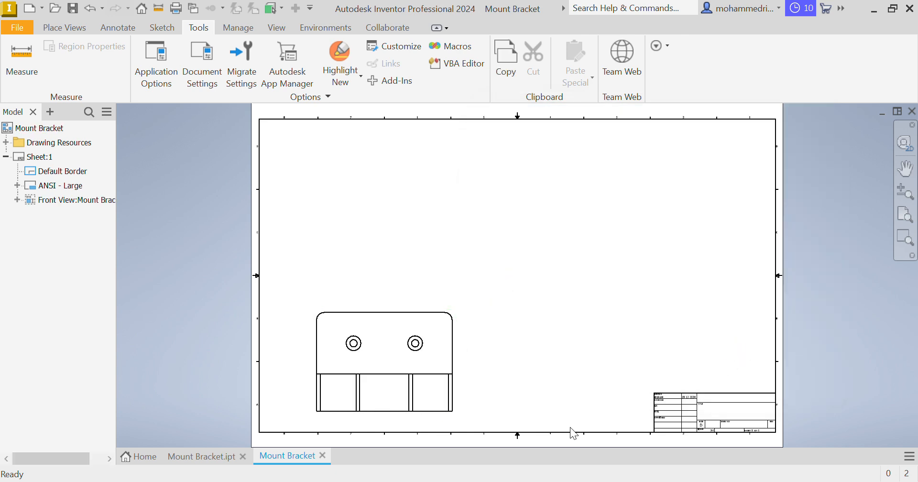
Edit the placed front view to display its label with the view name and scale
click(459, 416)
double_click(459, 414)
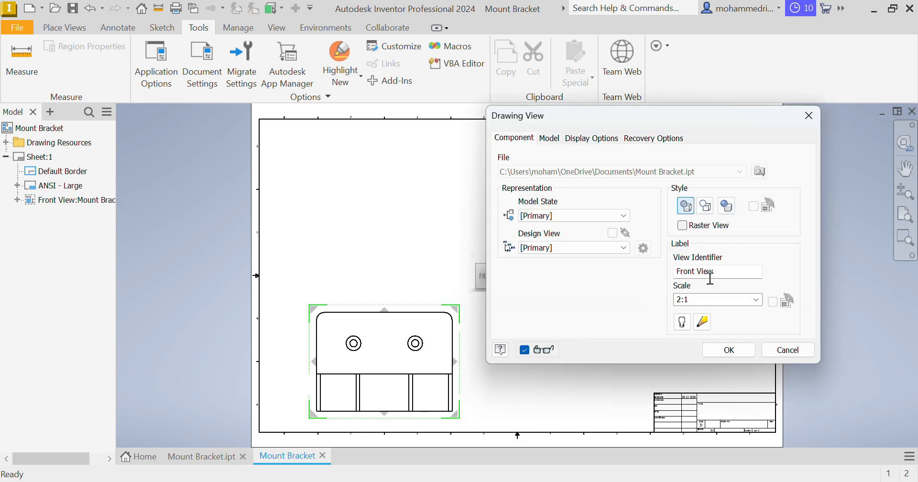
click(682, 322)
click(727, 350)
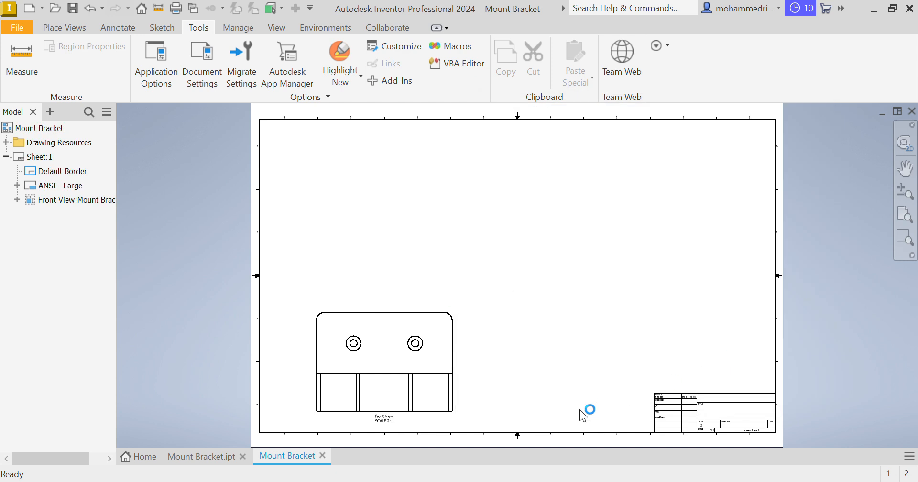
Examine the scale in the front view's label and the scale field in the title block
scroll(400, 428, up, 6)
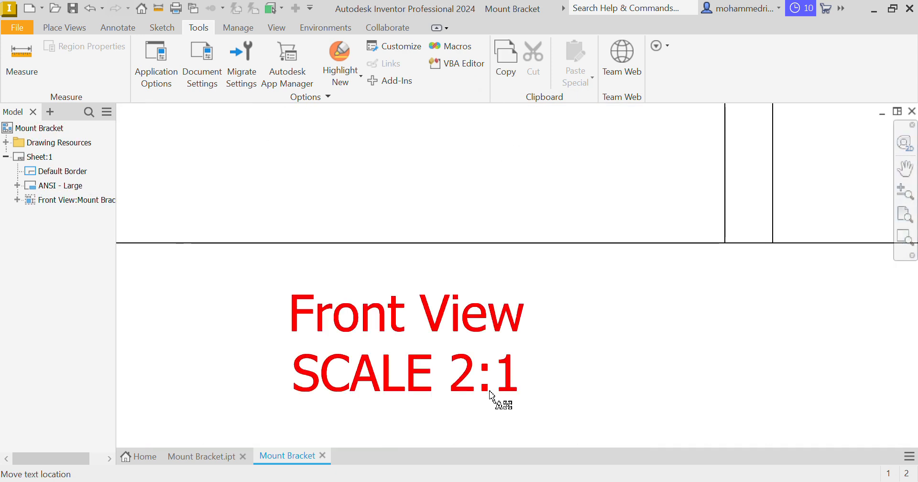
scroll(540, 376, down, 2)
mouse_move(541, 375)
middle_down()
mouse_move(338, 277)
mouse_move(127, 225)
middle_up()
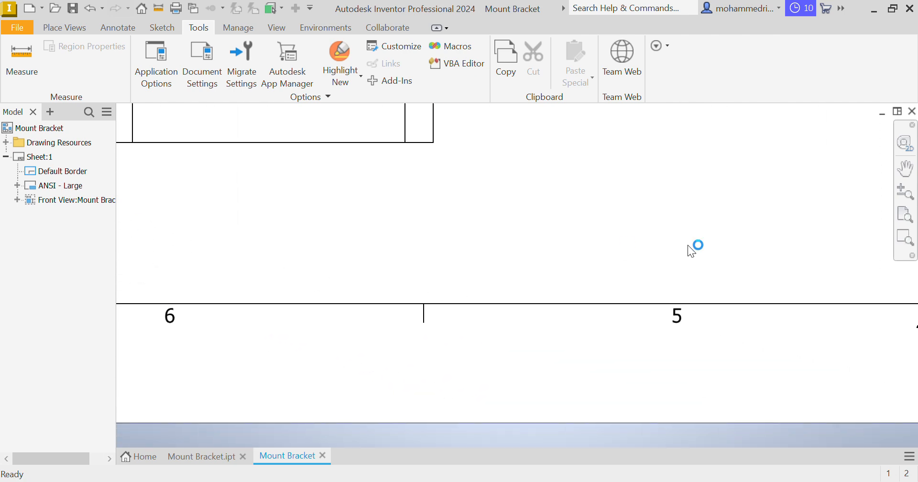
middle_drag(687, 244, 90, 397)
mouse_move(786, 328)
middle_down()
mouse_move(383, 283)
mouse_move(311, 304)
middle_up()
scroll(668, 308, down, 3)
middle_drag(668, 309, 271, 269)
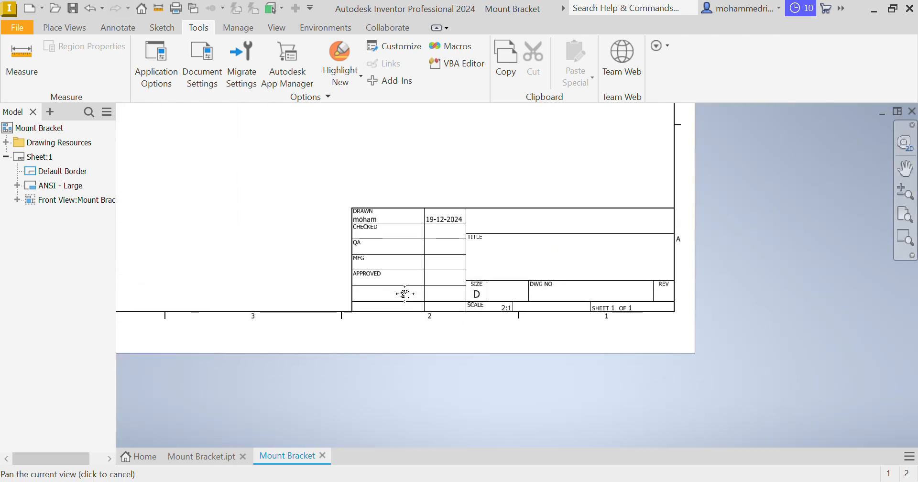
scroll(548, 316, up, 5)
scroll(575, 357, down, 3)
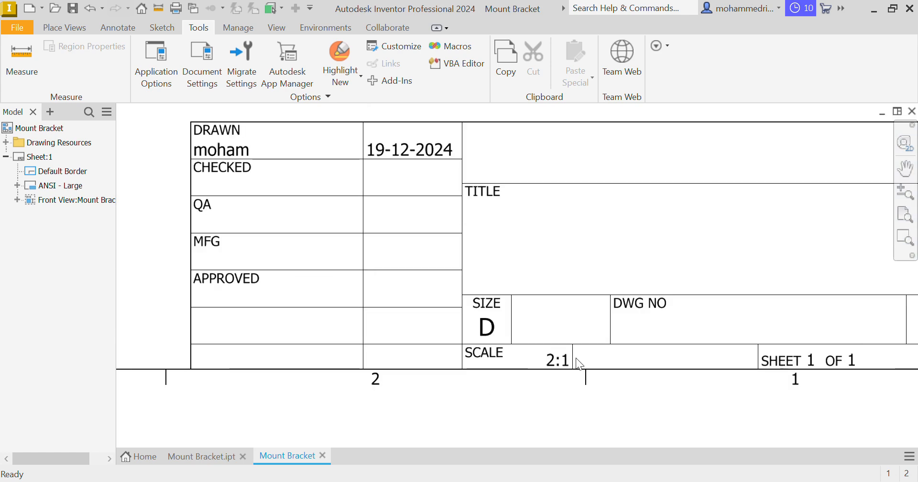
middle_drag(559, 358, 913, 281)
middle_drag(319, 270, 745, 432)
middle_drag(328, 343, 604, 285)
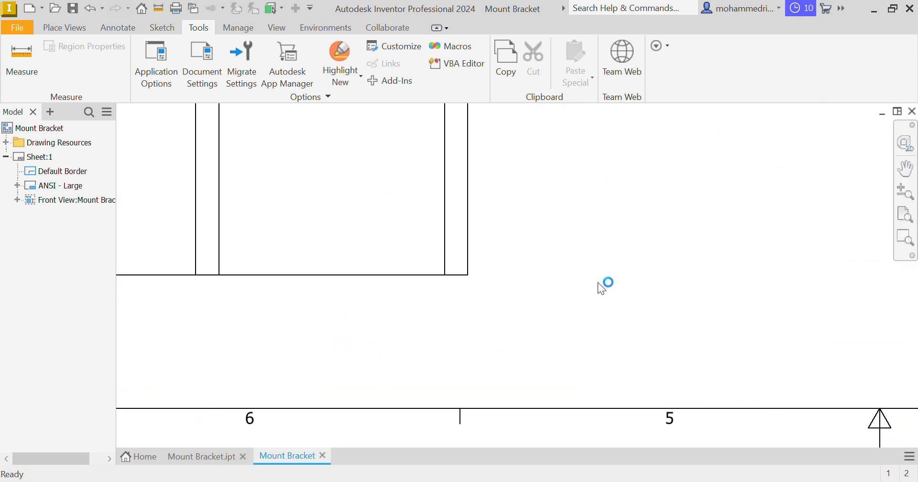
Edit the front view's label text to remove the SCALE line, keeping only the view identifier
scroll(582, 328, down, 2)
double_click(541, 303)
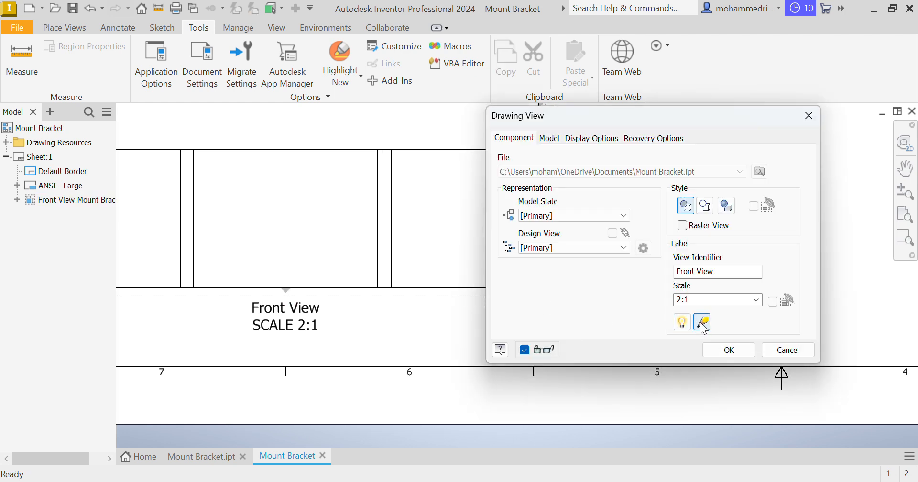
click(703, 323)
click(636, 353)
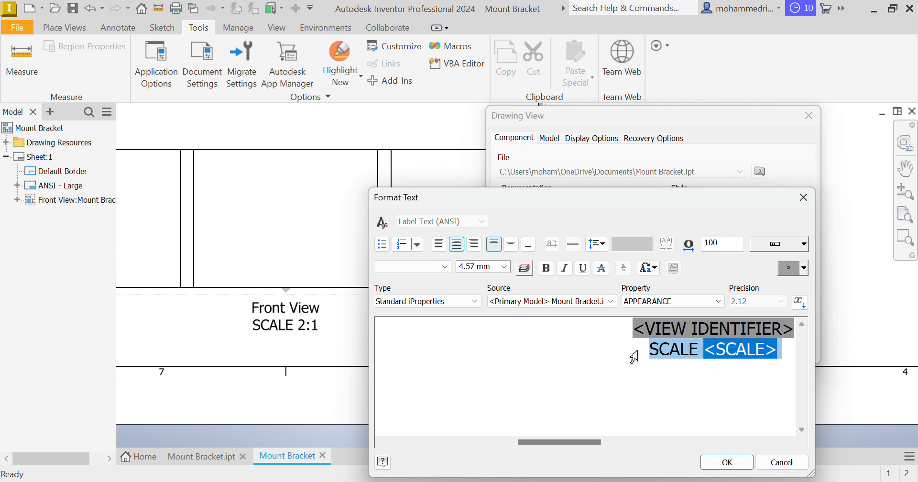
key(Delete)
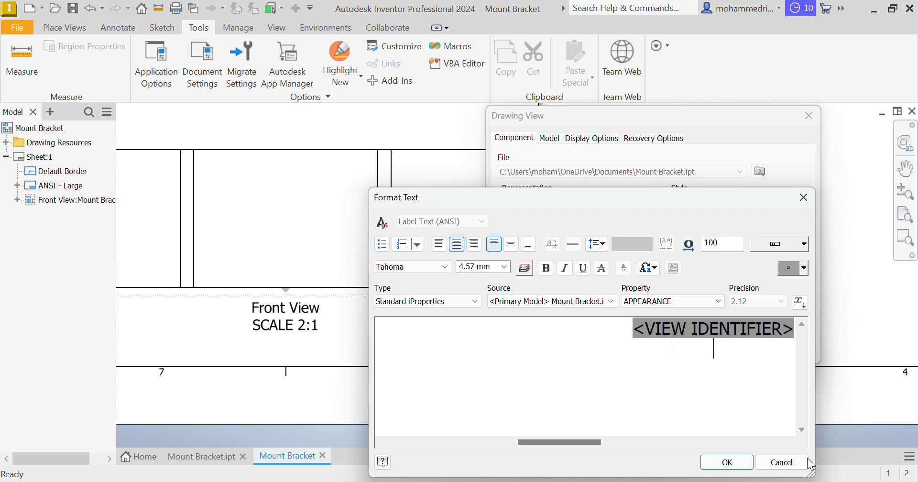
click(727, 462)
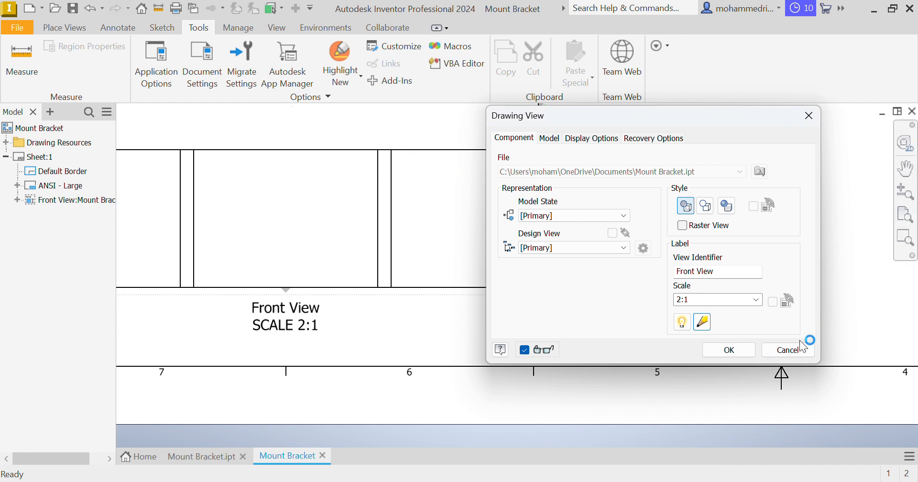
click(731, 351)
Project a top view above the front view, a side view to its right and an isometric view in the sheet's upper-right area
mouse_move(590, 355)
middle_down()
mouse_move(682, 436)
mouse_move(751, 411)
mouse_move(748, 403)
middle_up()
mouse_move(538, 377)
middle_down()
mouse_move(544, 385)
mouse_move(529, 465)
middle_up()
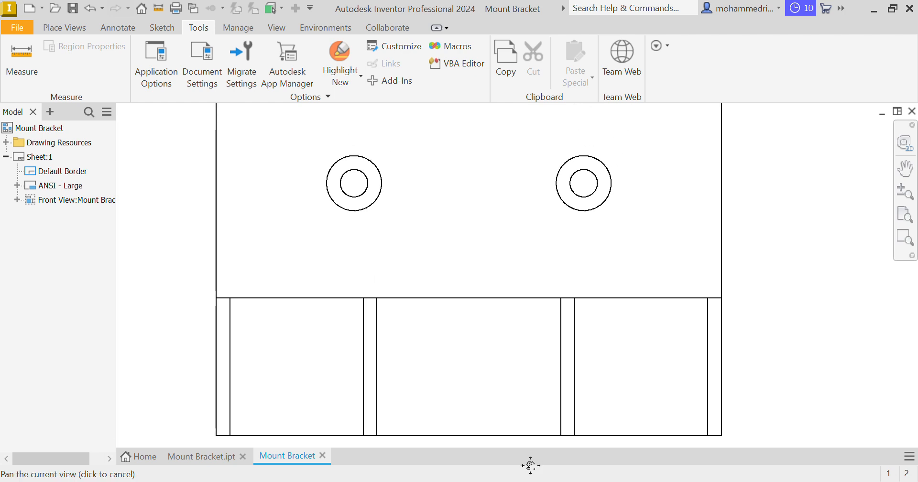
click(77, 28)
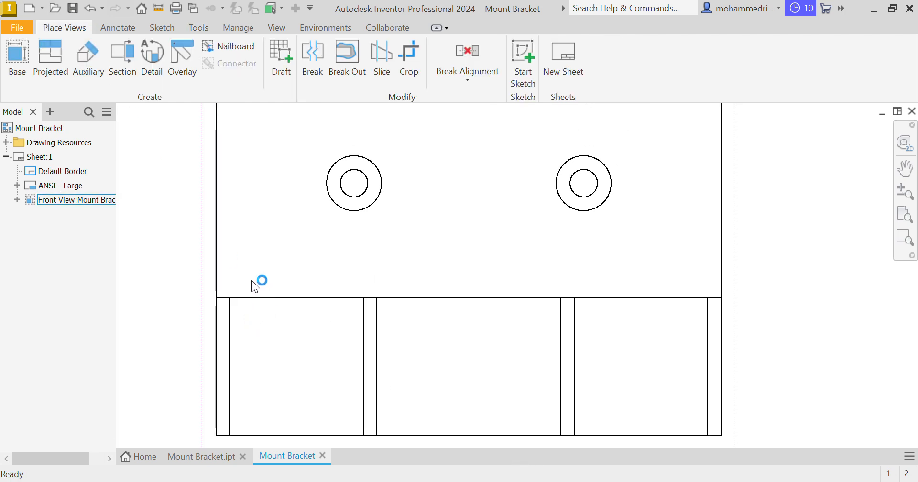
middle_drag(256, 280, 212, 424)
click(50, 57)
click(313, 268)
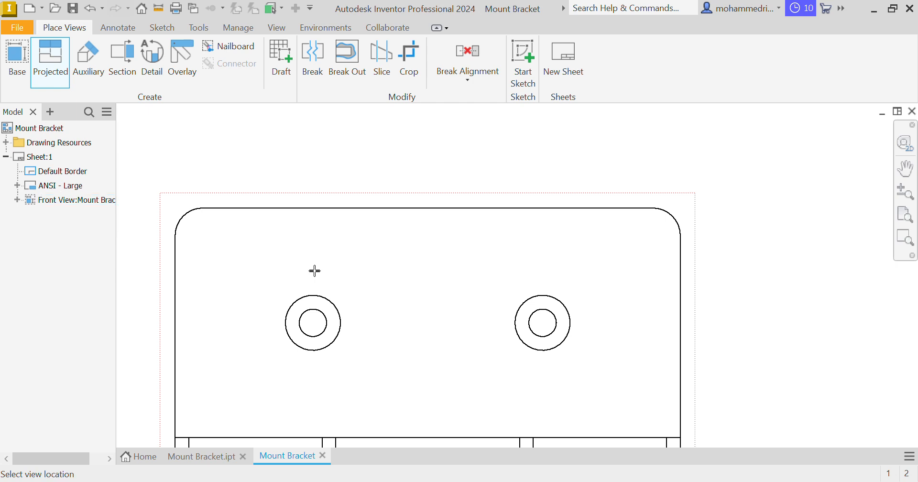
middle_drag(314, 268, 326, 451)
scroll(355, 349, down, 5)
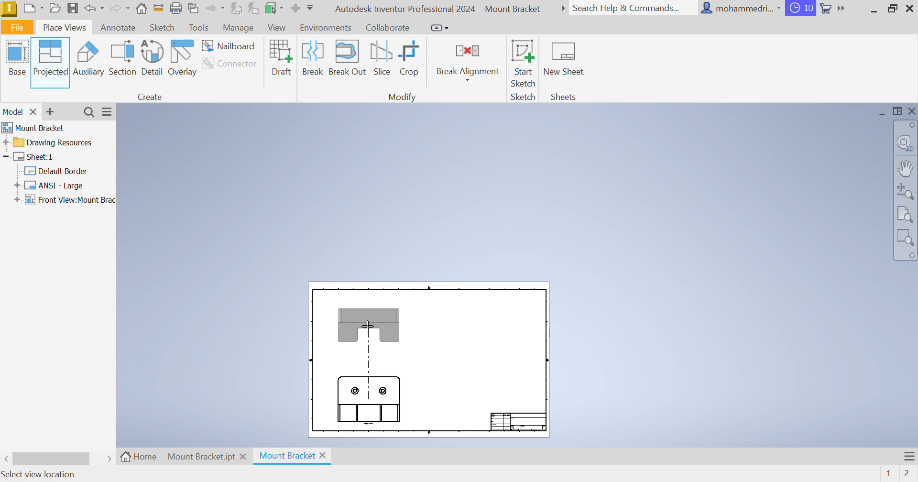
click(367, 325)
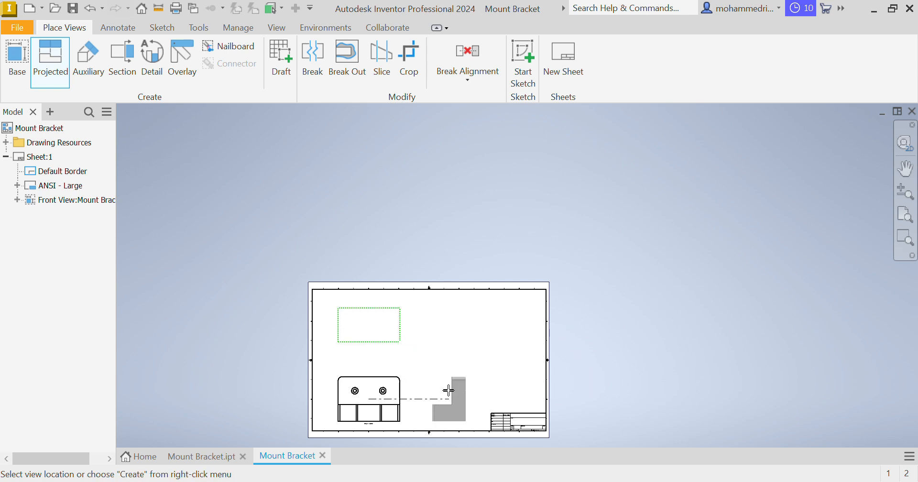
click(453, 391)
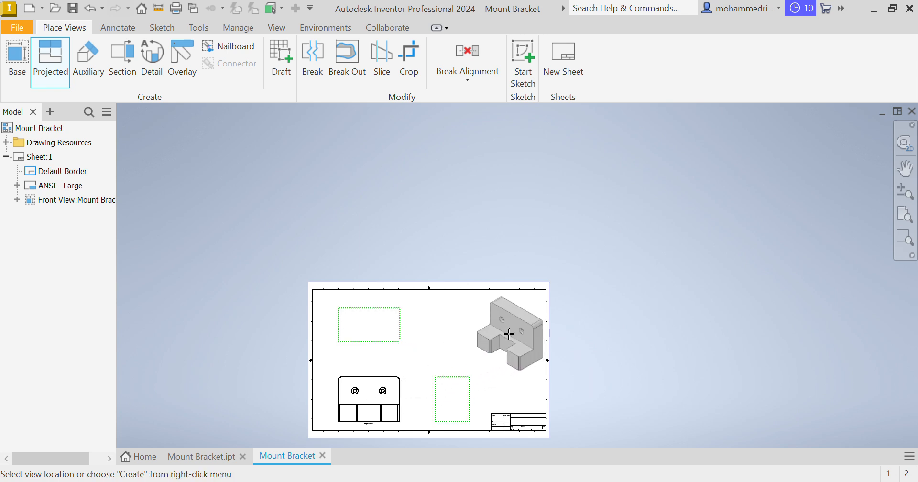
click(507, 329)
right_click(552, 329)
click(558, 330)
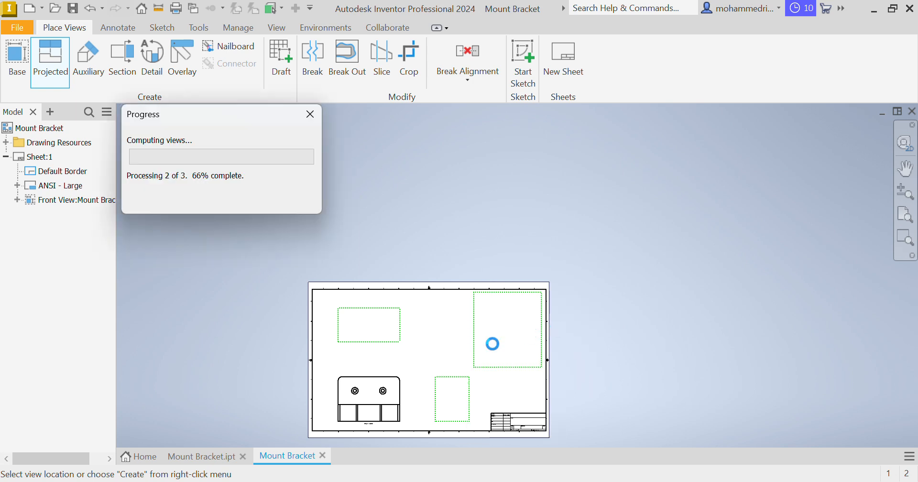
Move the top view and the front view slightly upward on the sheet
middle_click(455, 334)
middle_click(455, 334)
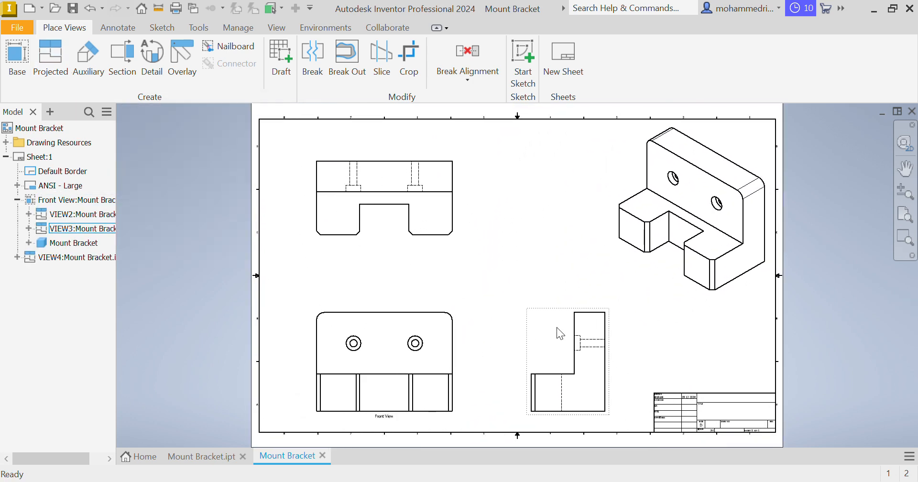
drag(469, 229, 469, 216)
drag(460, 351, 459, 334)
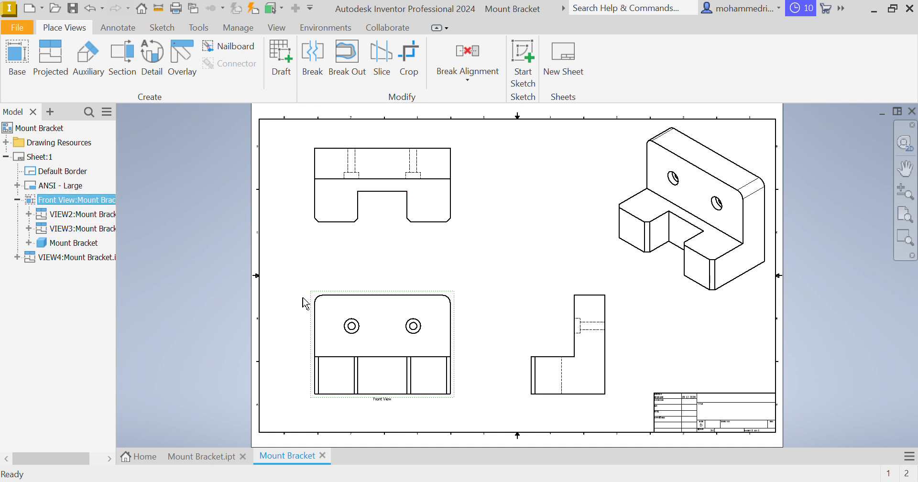
click(53, 61)
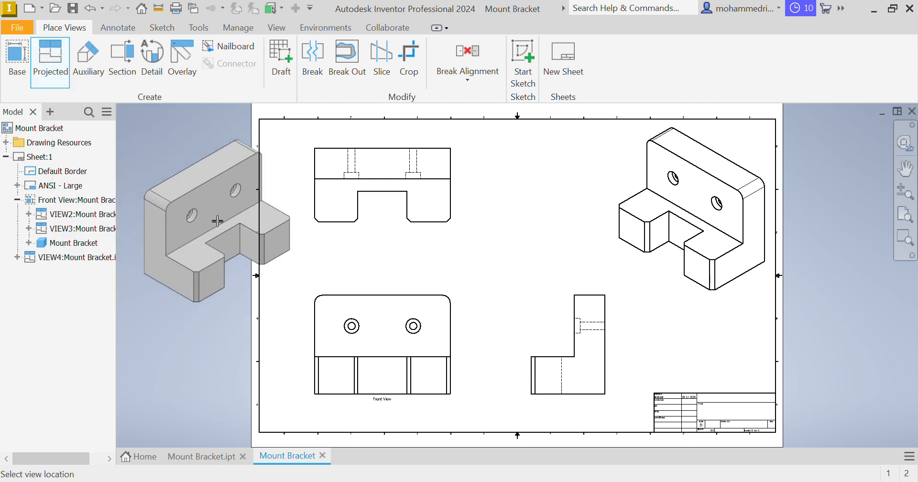
key(Escape)
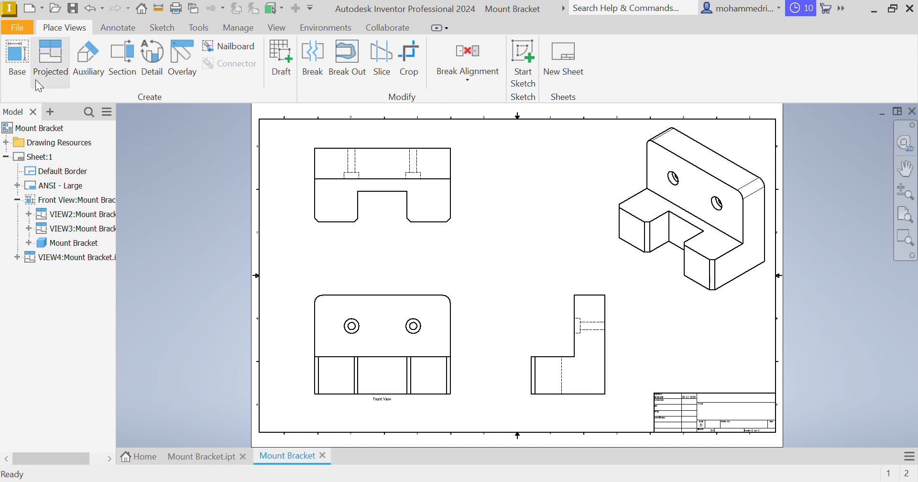
click(61, 72)
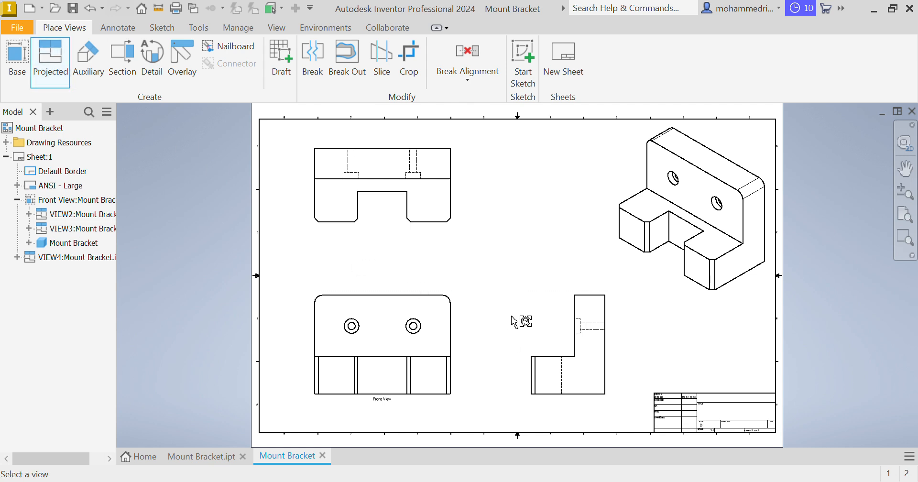
click(607, 345)
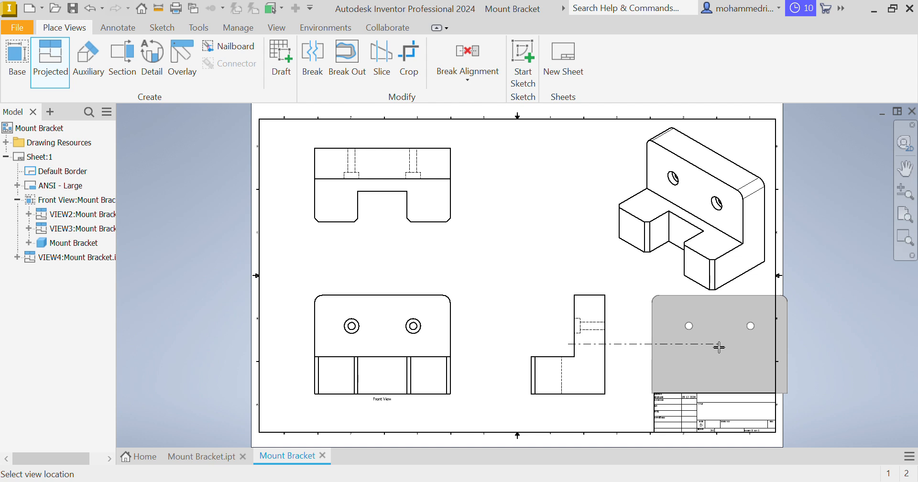
key(Escape)
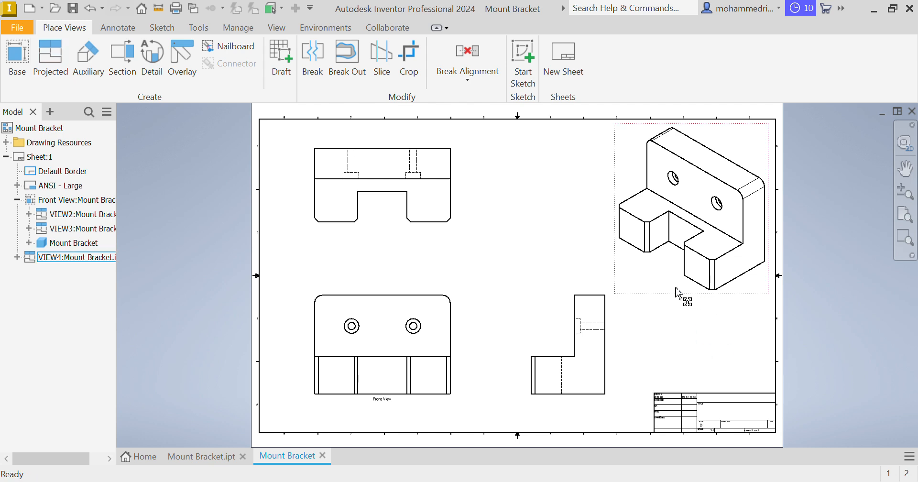
Set the isometric view to the shaded style and move it closer to the sheet's upper-right corner
double_click(677, 292)
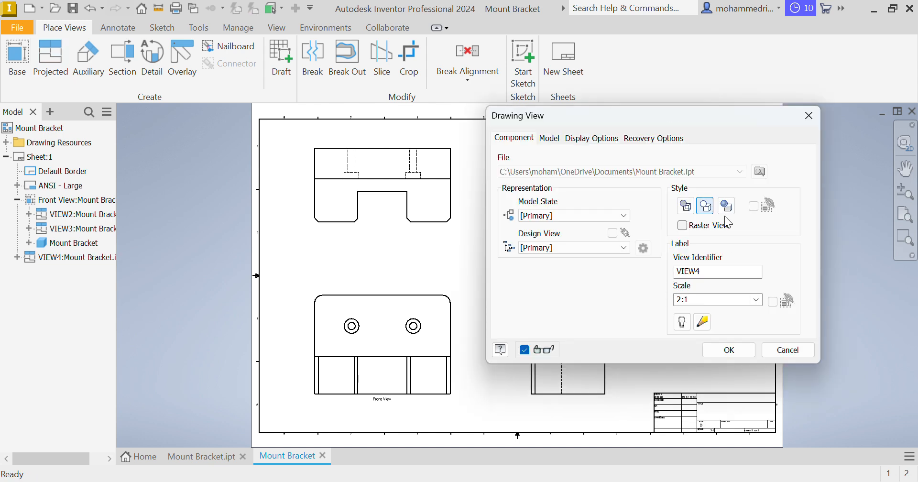
click(729, 350)
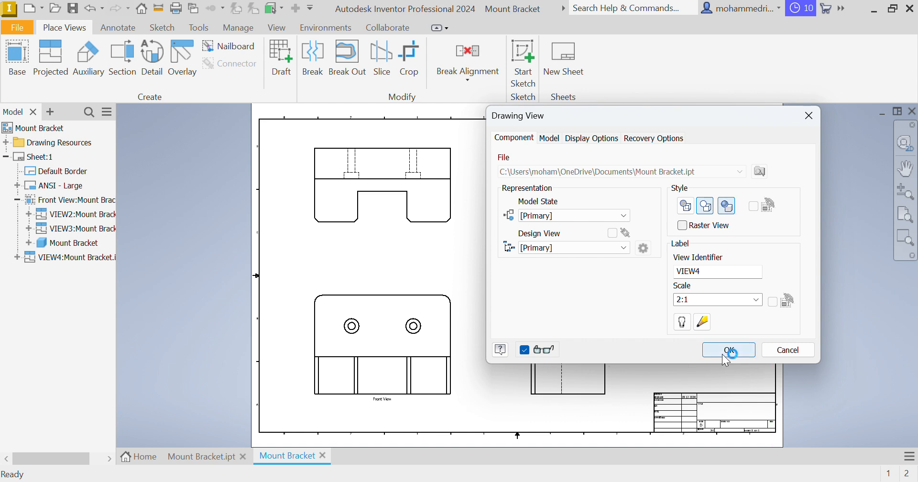
click(760, 300)
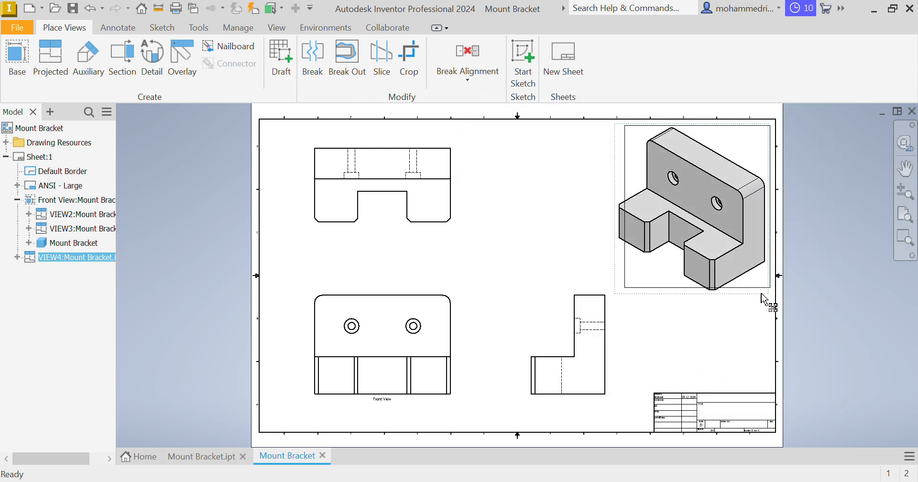
drag(760, 293, 763, 289)
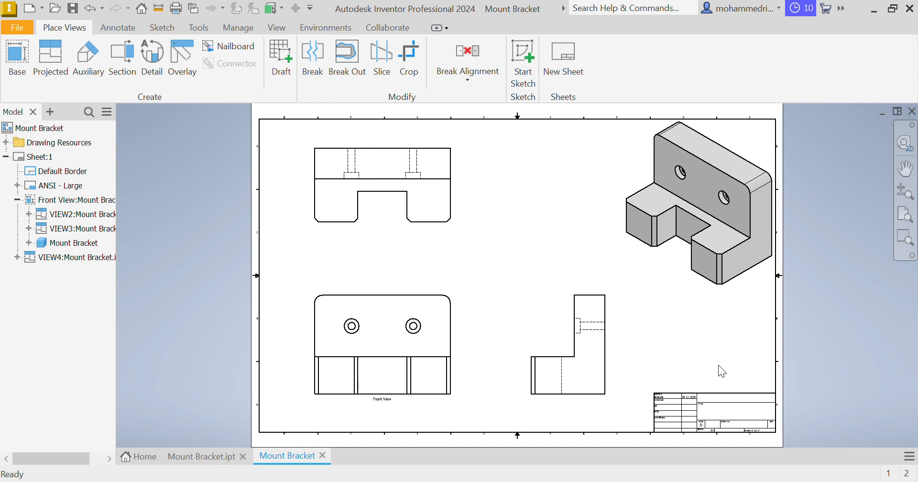
Move the Front View label farther below the front view
scroll(389, 406, down, 3)
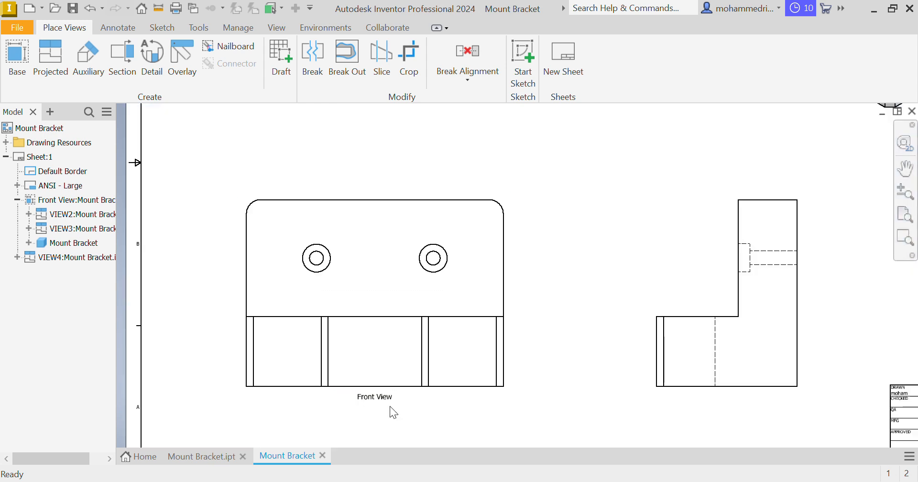
drag(389, 406, 390, 430)
middle_drag(593, 359, 570, 362)
middle_click(649, 268)
middle_click(649, 267)
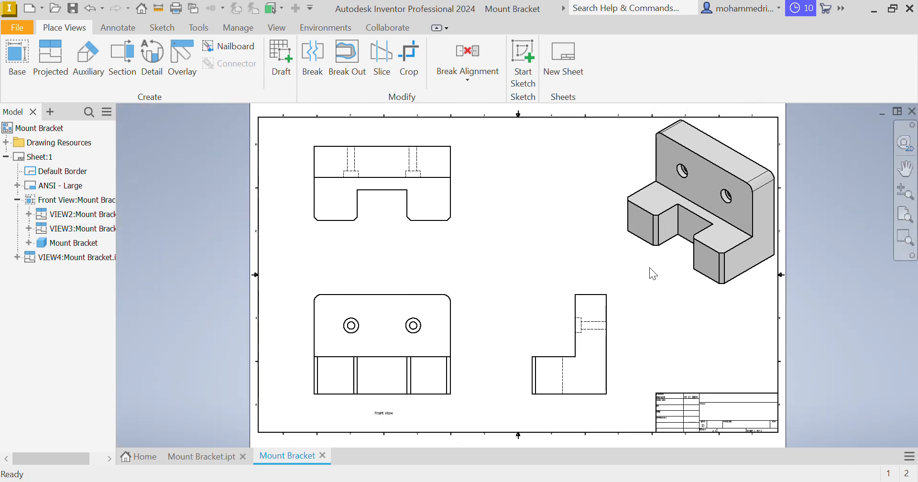
Try placing individual center marks on the two holes in the front view, and undo both
scroll(443, 263, down, 3)
middle_drag(443, 263, 538, 147)
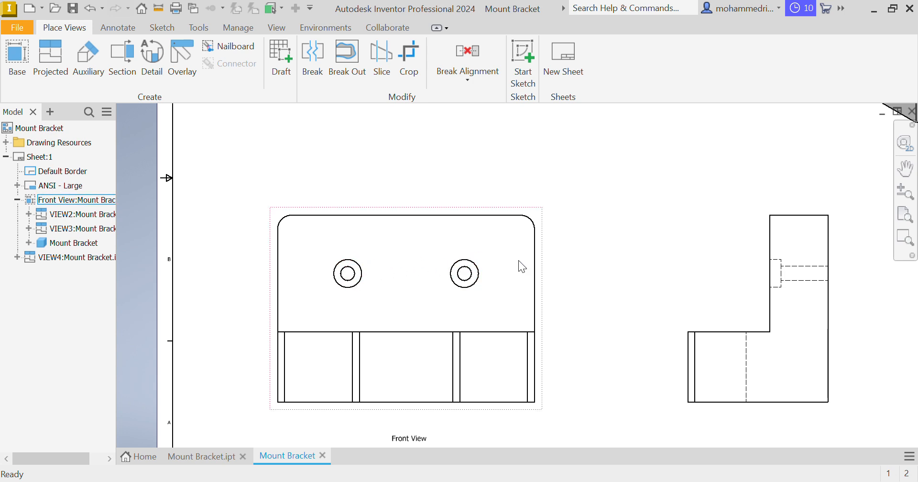
click(115, 28)
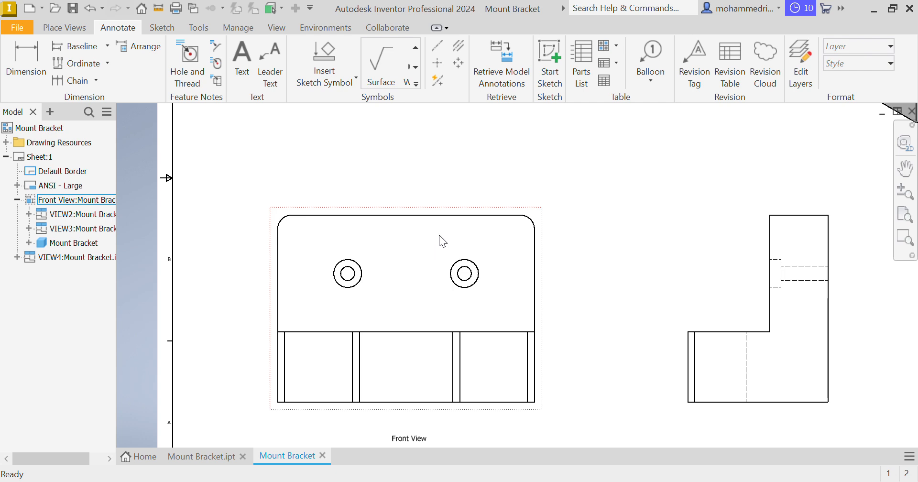
click(435, 62)
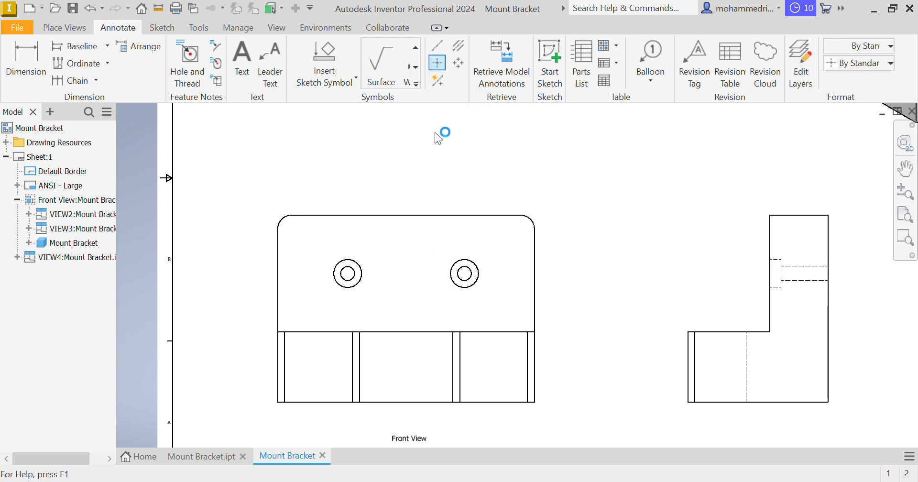
click(361, 275)
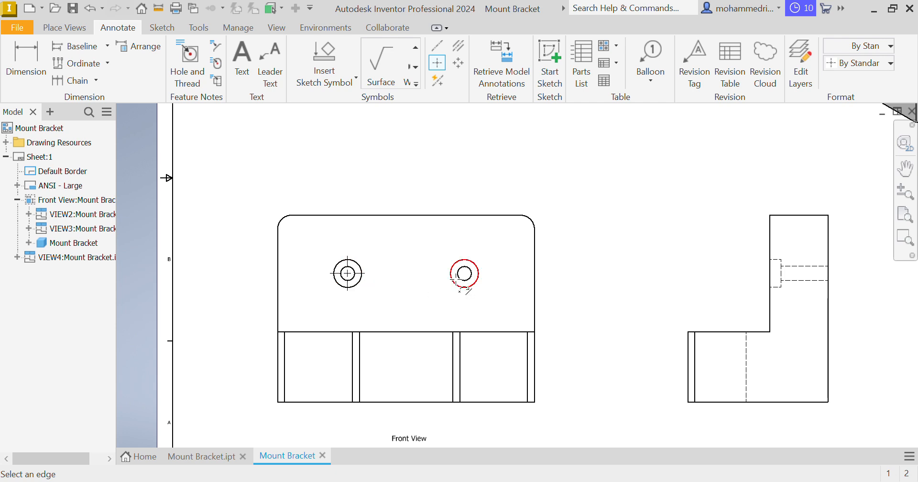
click(478, 276)
key(ctrl+z)
key(ctrl+z)
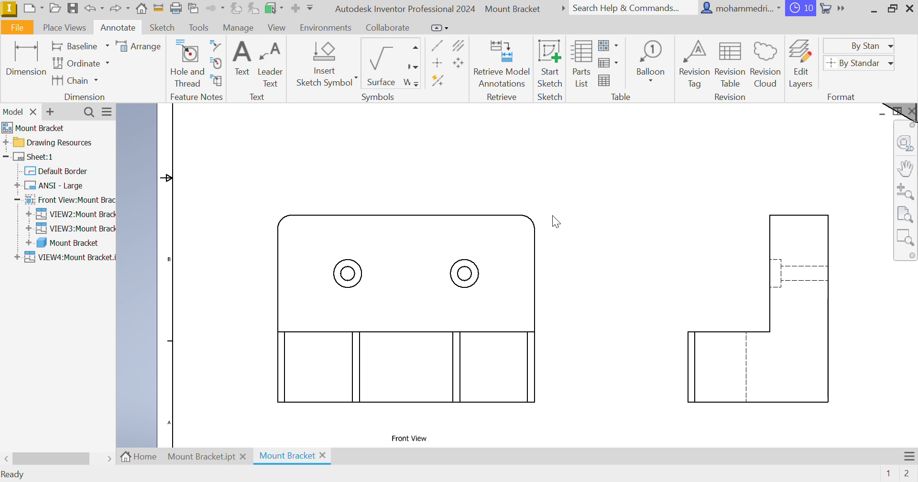
Add automated center marks to the two holes in the front view
right_click(540, 227)
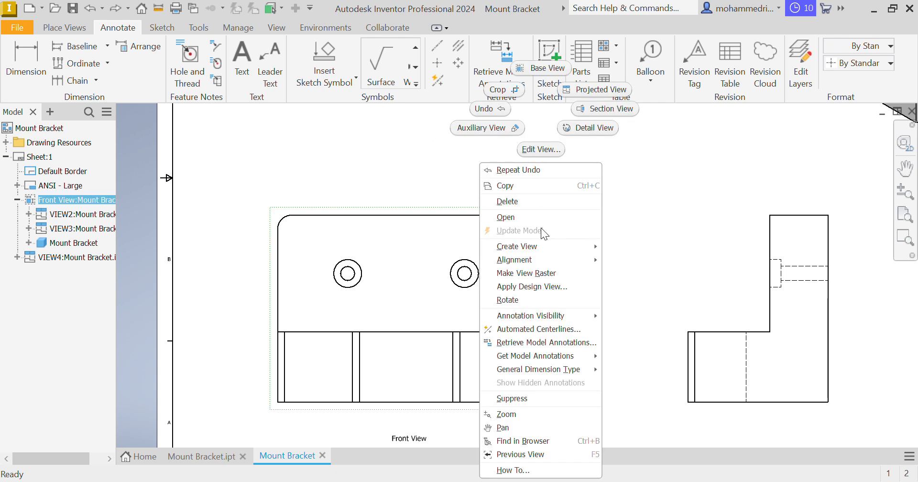
click(570, 330)
click(238, 366)
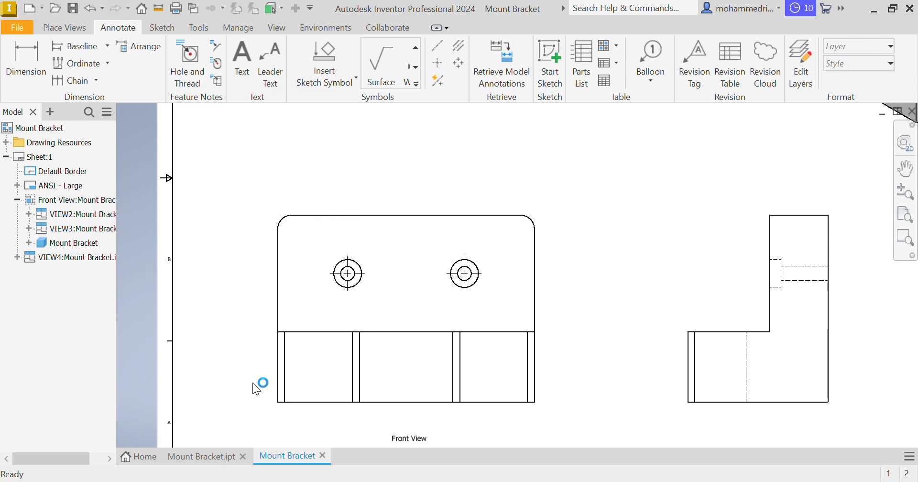
Create a centerline connecting the centers of the two holes in the front view
click(437, 47)
click(359, 281)
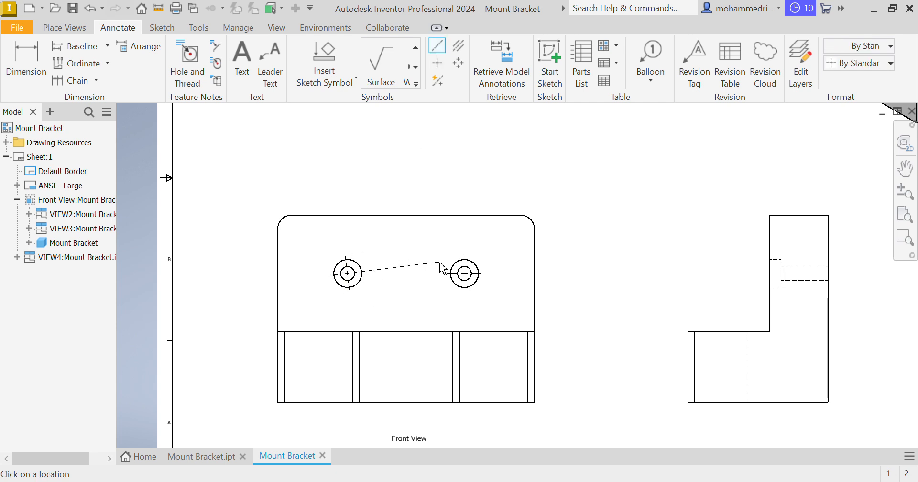
click(464, 273)
right_click(425, 240)
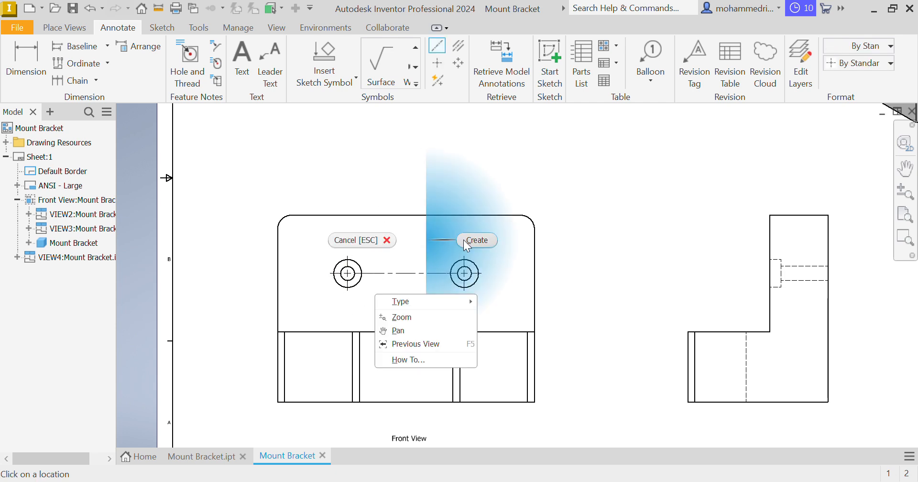
click(464, 239)
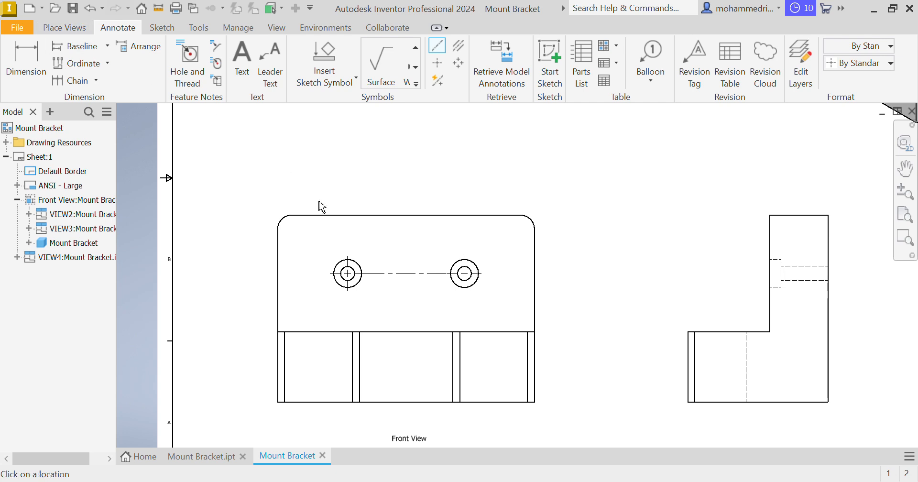
Dimension the overall width of the bracket below the front view, with primary unit precision set to 0
click(32, 84)
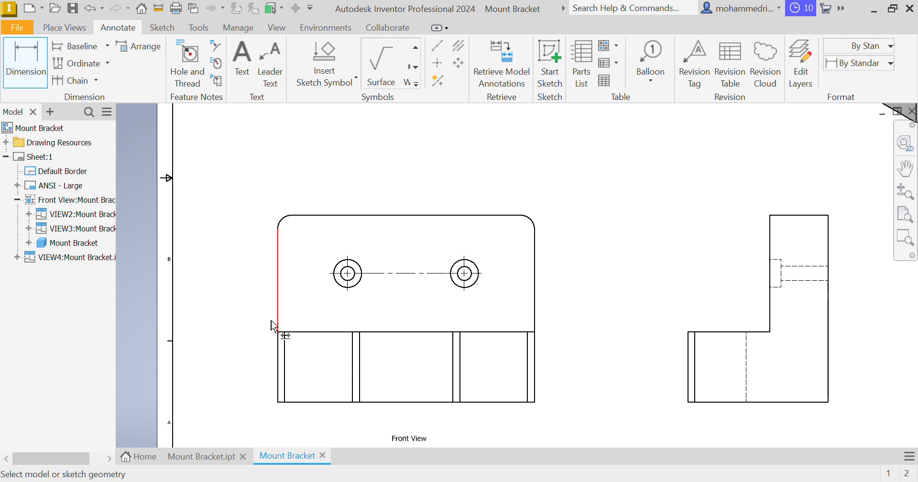
click(279, 389)
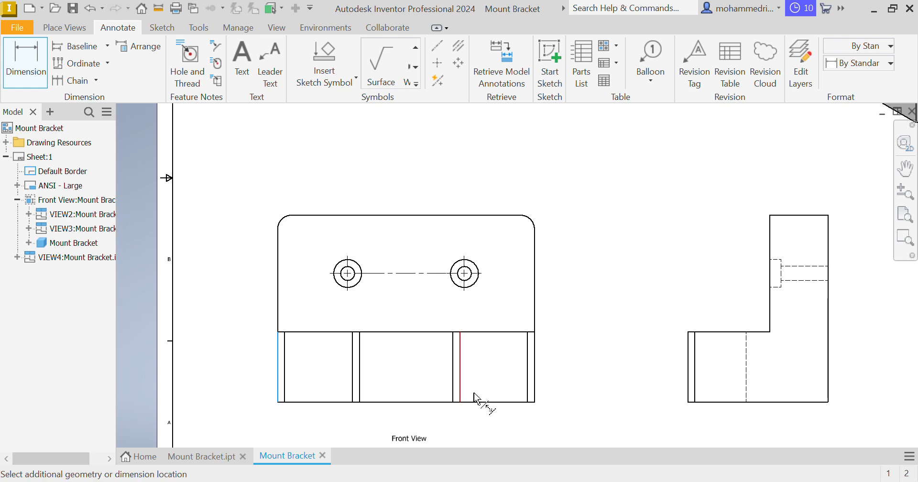
click(536, 387)
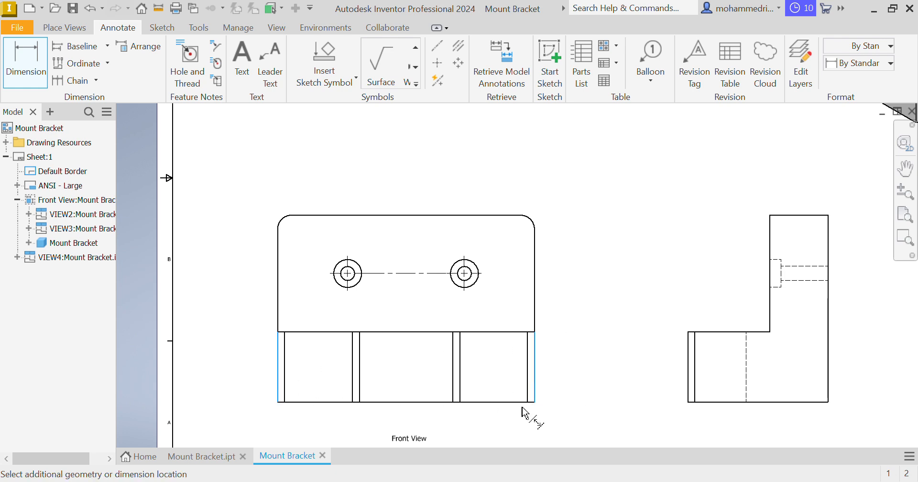
click(499, 426)
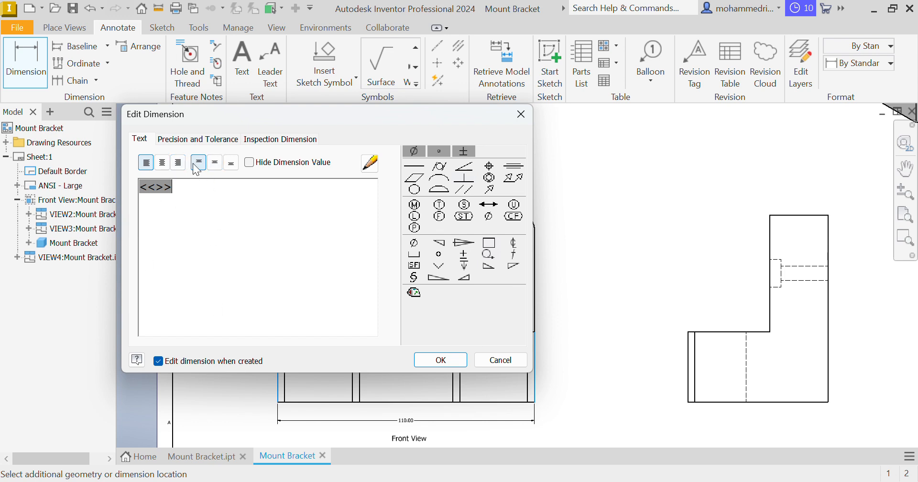
click(176, 140)
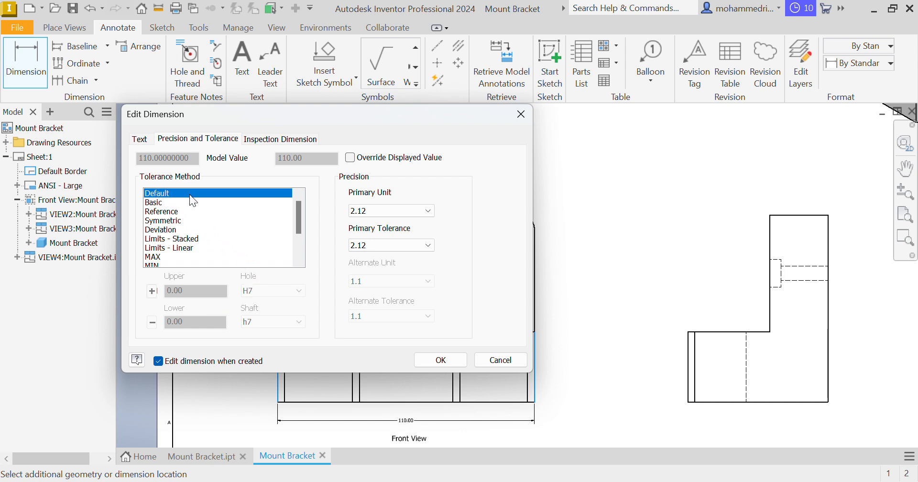
click(373, 215)
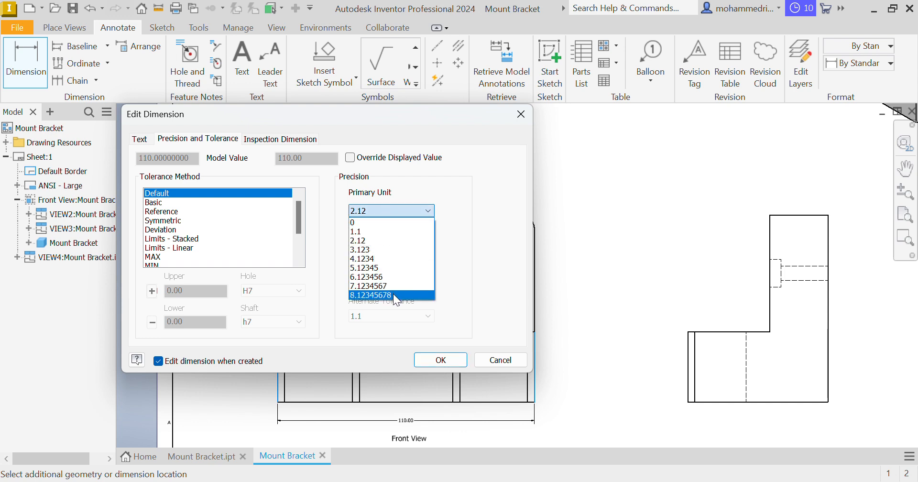
click(359, 223)
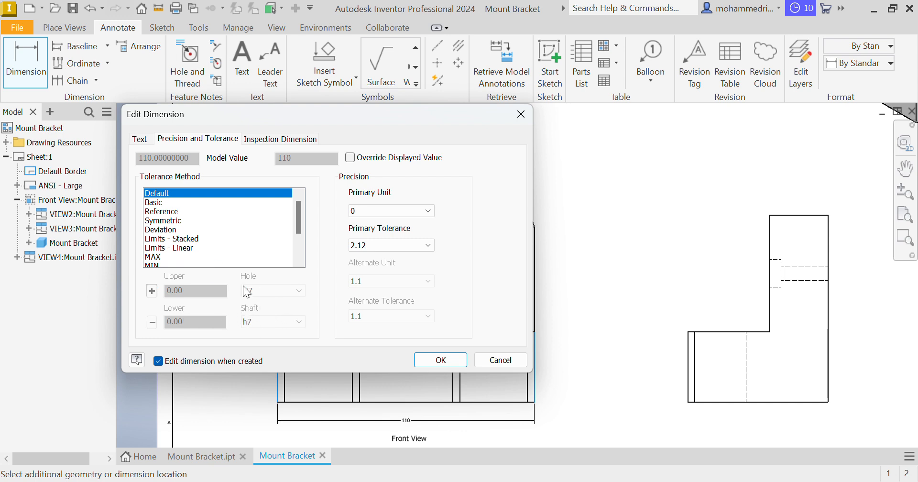
Compare the Symmetric and Deviation tolerance methods on the width dimension and accept it with the Default method
click(169, 221)
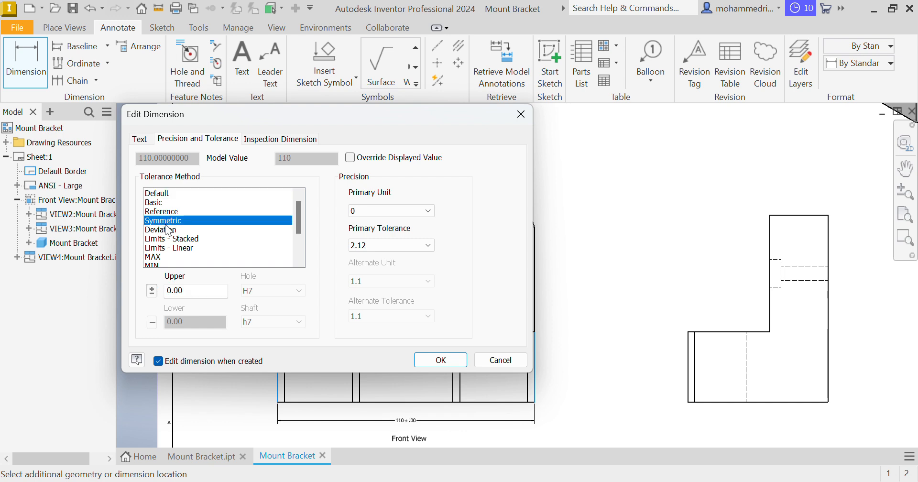
click(169, 230)
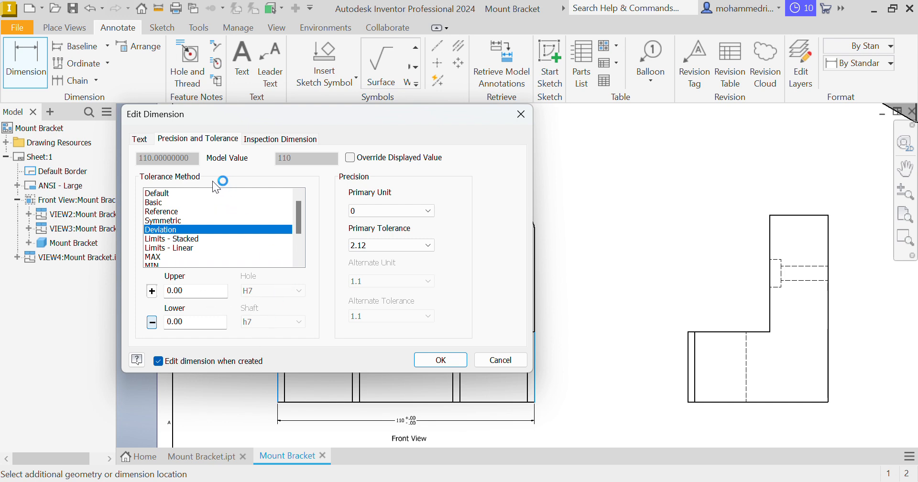
click(177, 193)
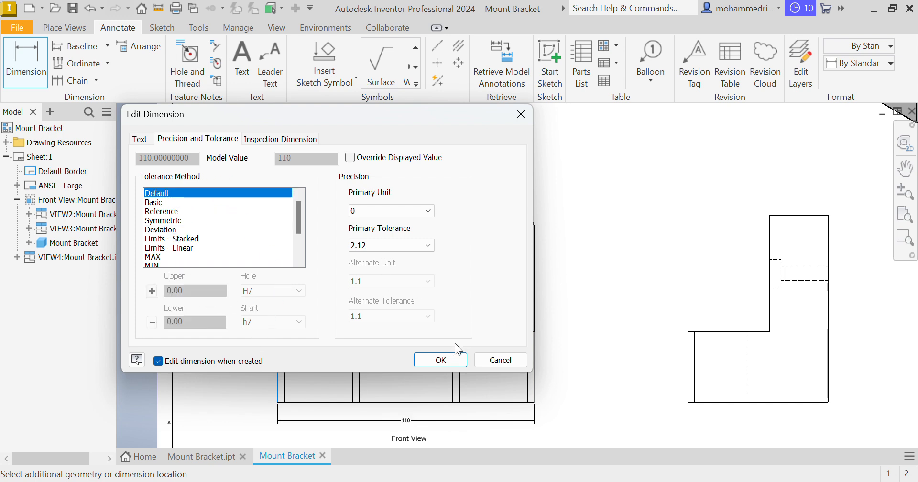
click(445, 361)
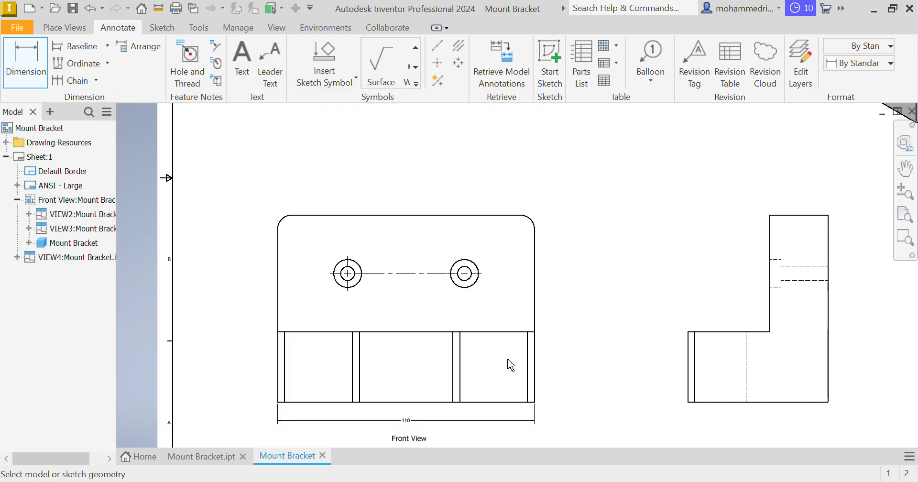
scroll(391, 411, down, 3)
middle_drag(391, 411, 449, 296)
middle_drag(385, 359, 396, 372)
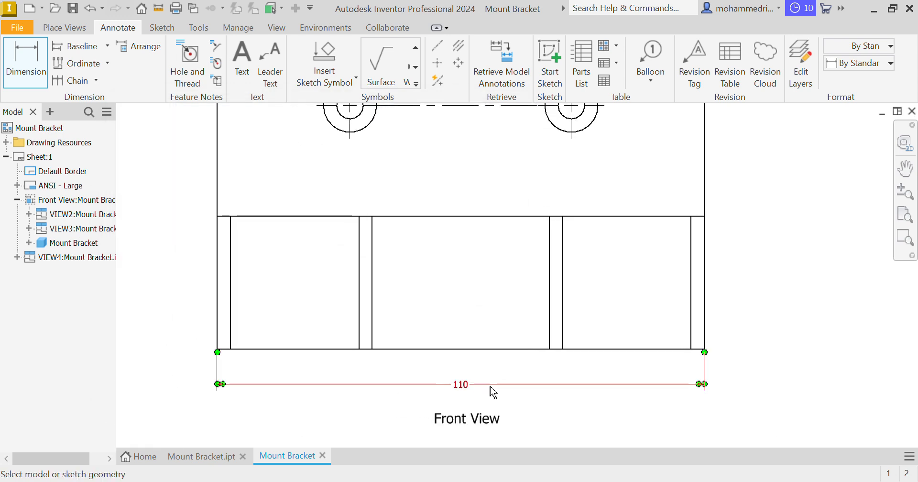
scroll(375, 291, down, 3)
middle_drag(374, 291, 365, 356)
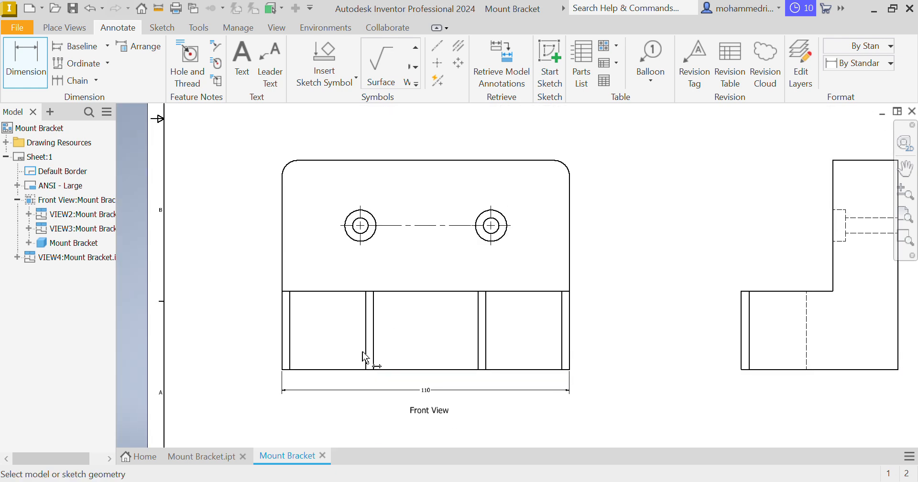
mouse_move(502, 300)
middle_down()
mouse_move(297, 284)
mouse_move(373, 289)
middle_up()
click(380, 154)
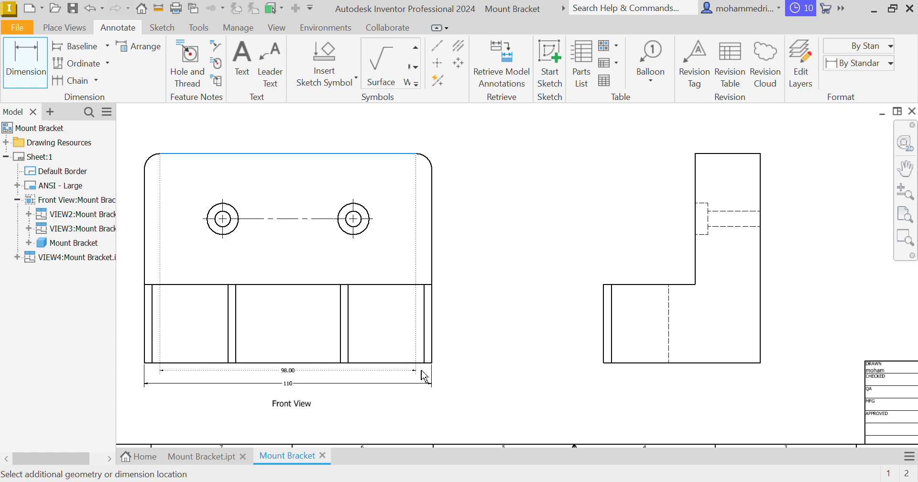
click(410, 362)
key(Escape)
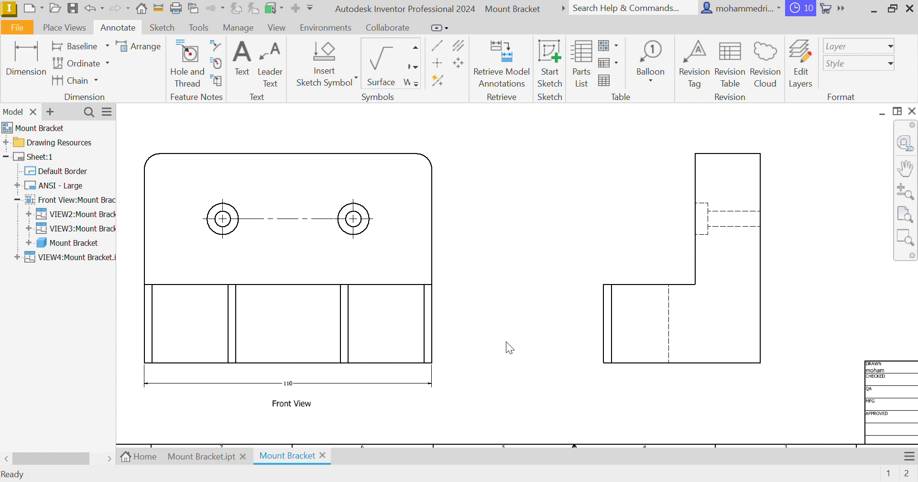
Dimension the overall height of the bracket beside the side view's tall rear edge, with primary unit precision set to 0
middle_drag(506, 342, 426, 351)
key(d)
click(640, 165)
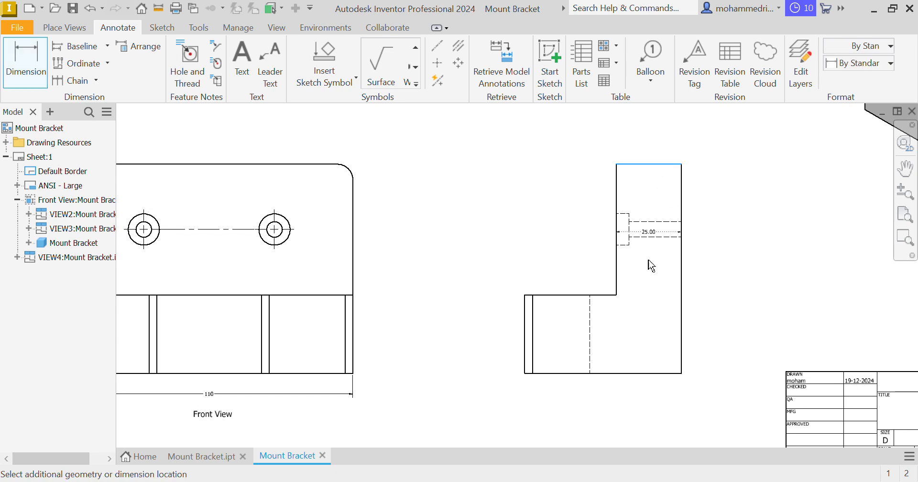
click(671, 373)
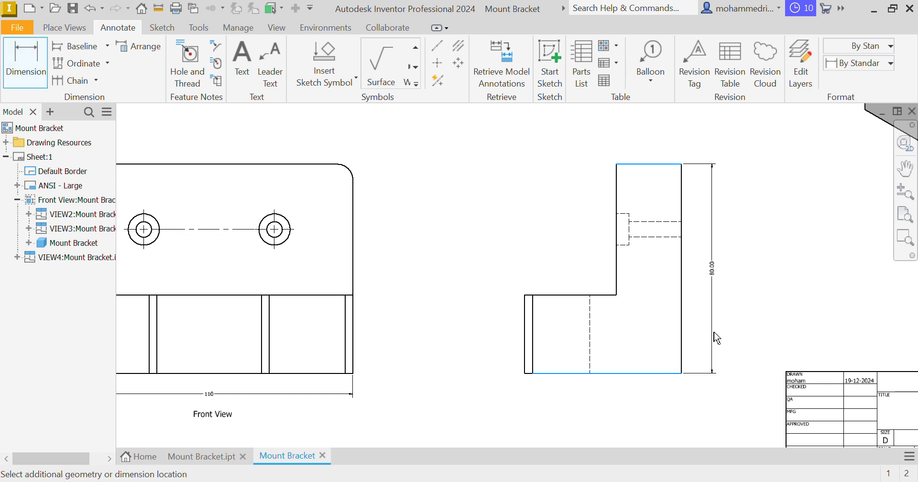
click(697, 348)
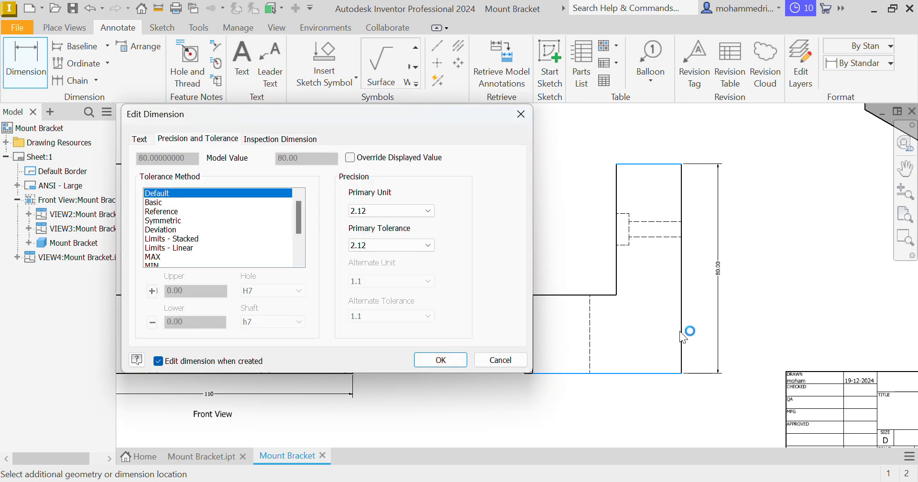
click(395, 215)
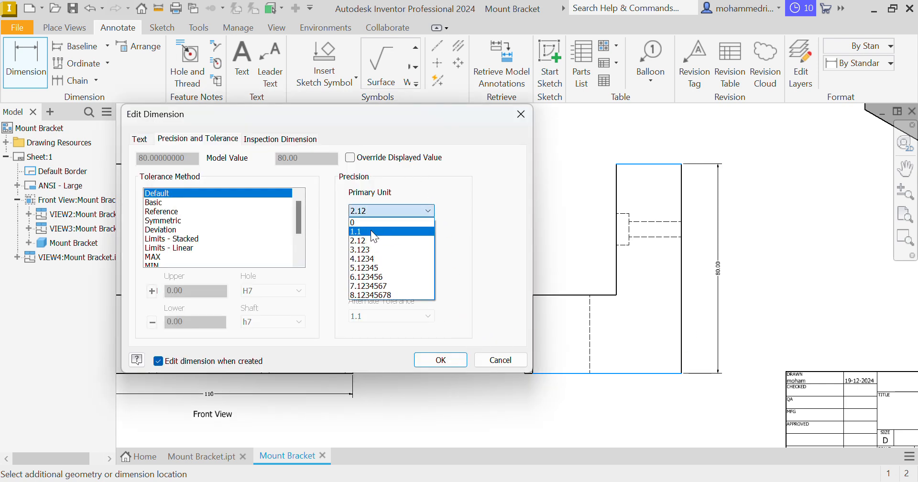
click(369, 222)
click(433, 361)
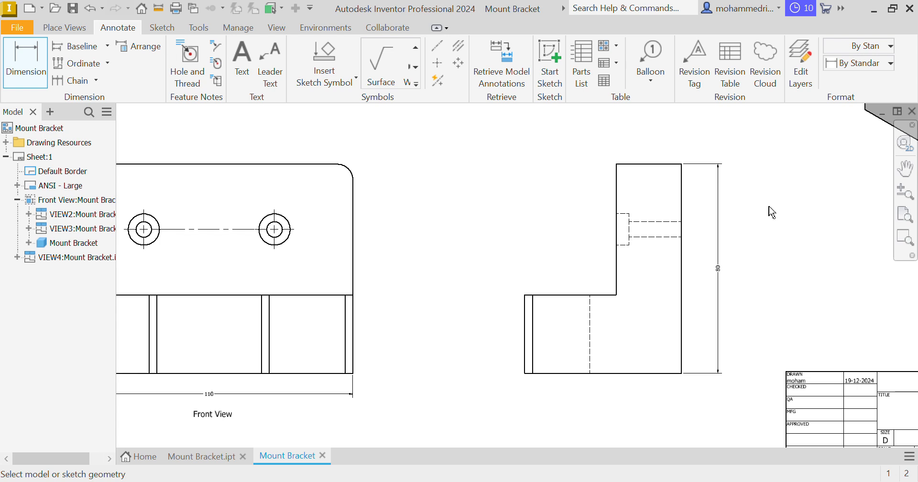
Dimension the horizontal distance from the front view's left edge to the left hole's center, above the view, with precision 0
middle_drag(379, 256, 435, 249)
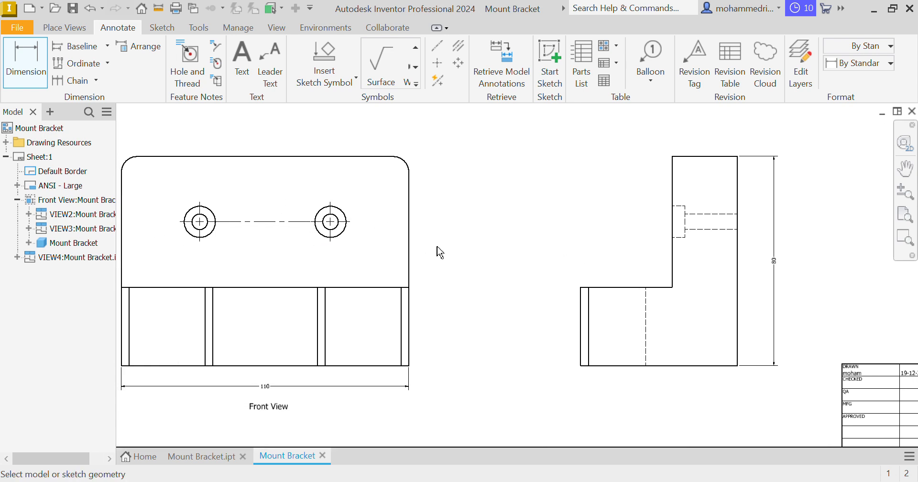
middle_drag(356, 257, 449, 266)
middle_drag(378, 245, 406, 308)
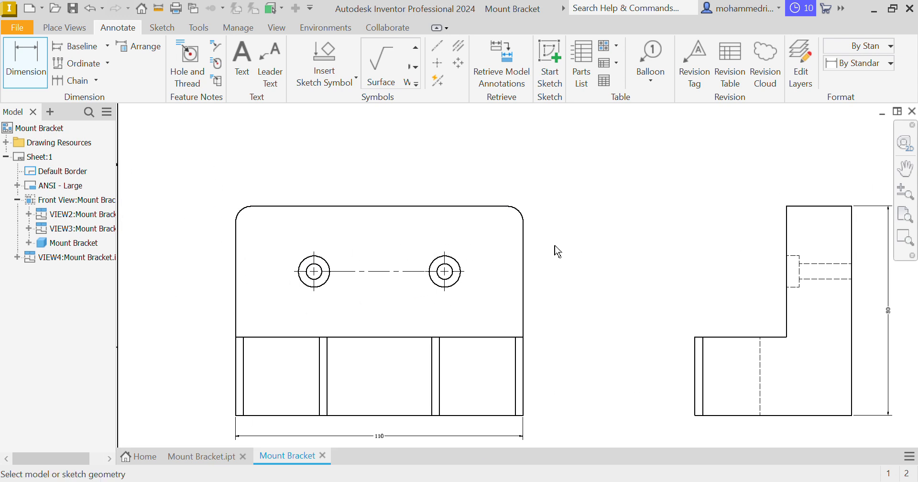
click(238, 250)
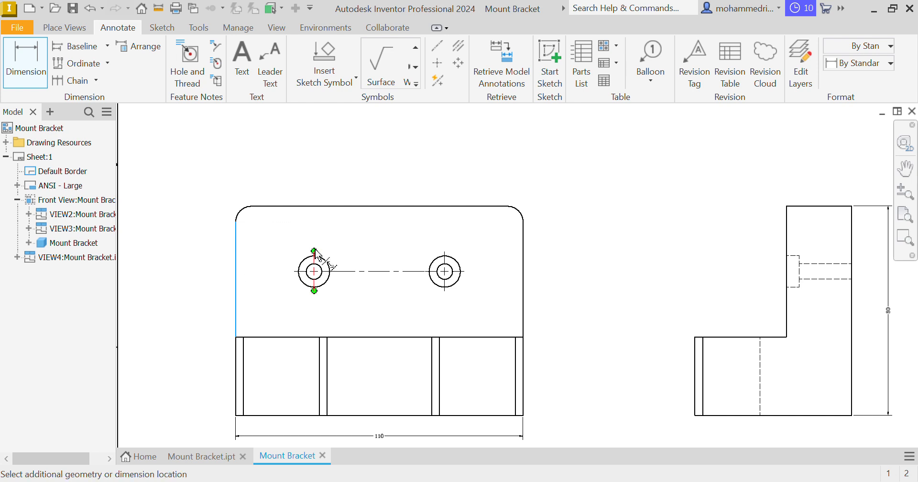
click(315, 251)
click(433, 210)
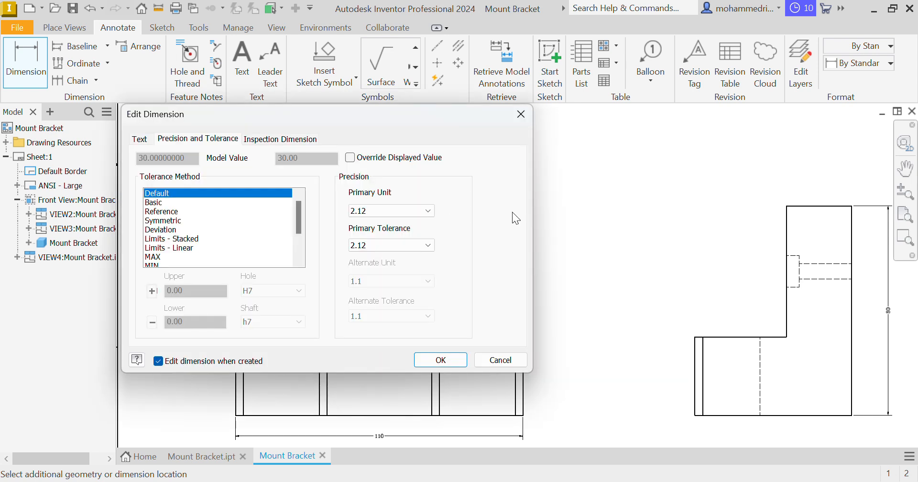
click(404, 206)
click(368, 222)
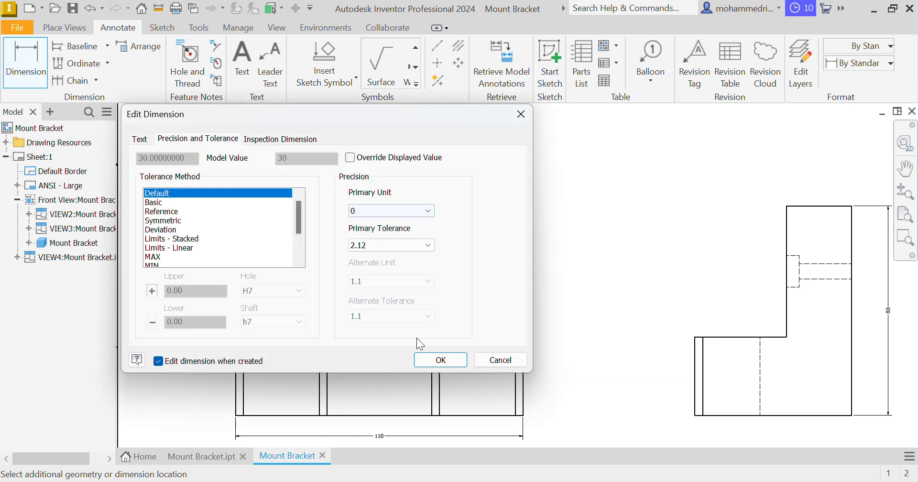
click(440, 361)
Dimension the vertical distance from the front view's top edge to the holes' centerline, beside the left edge, with precision 0
click(278, 207)
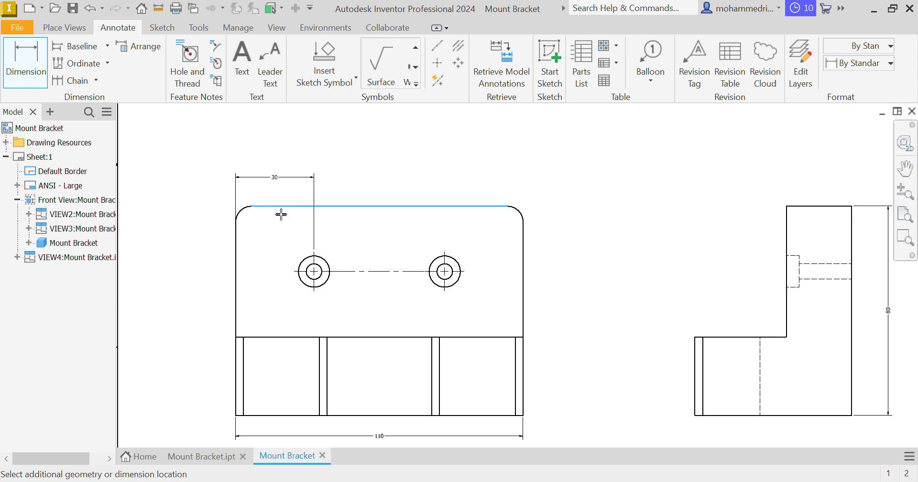
click(292, 271)
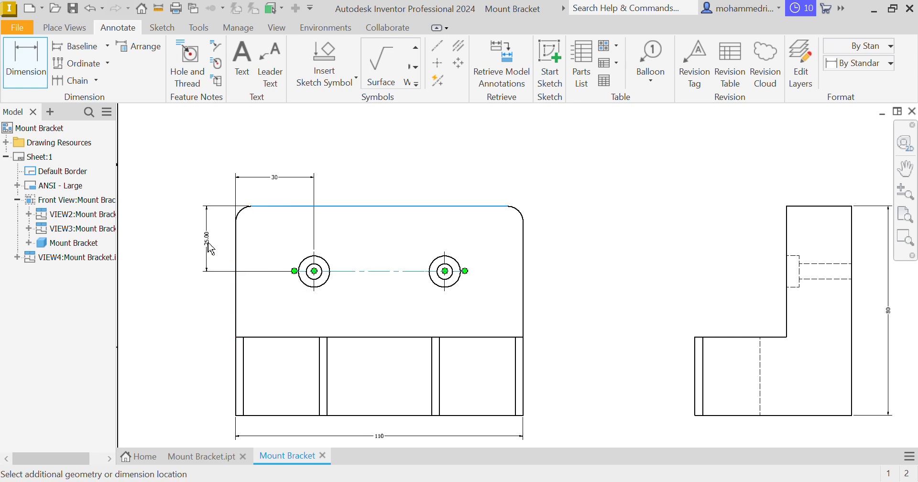
click(211, 249)
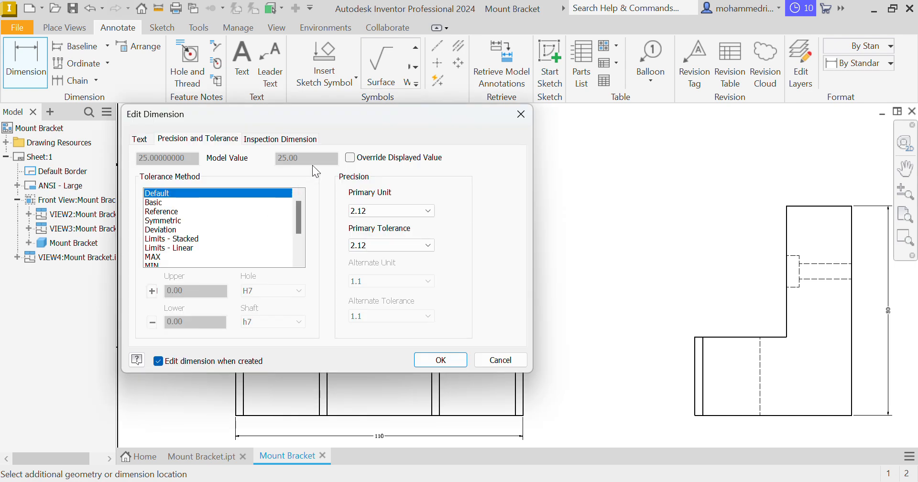
click(395, 213)
click(377, 221)
click(440, 360)
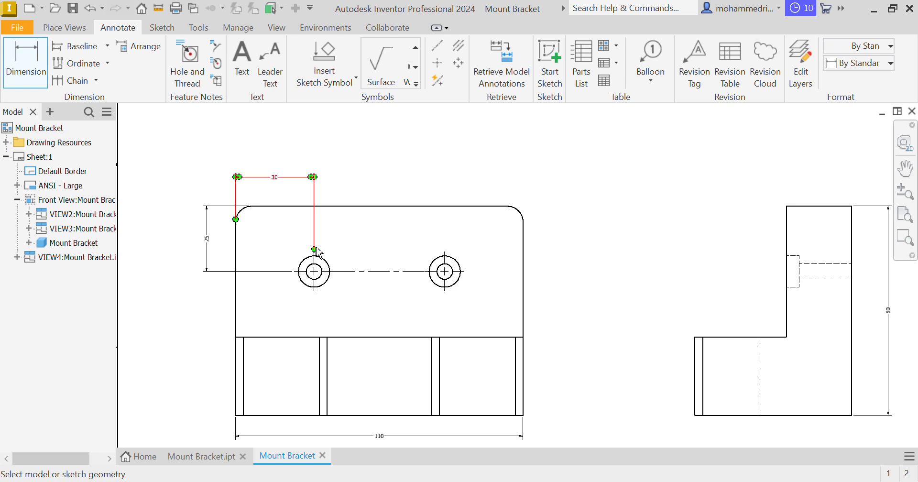
Dimension the horizontal center distance between the two holes above the front view, with primary unit precision set to 0
click(316, 262)
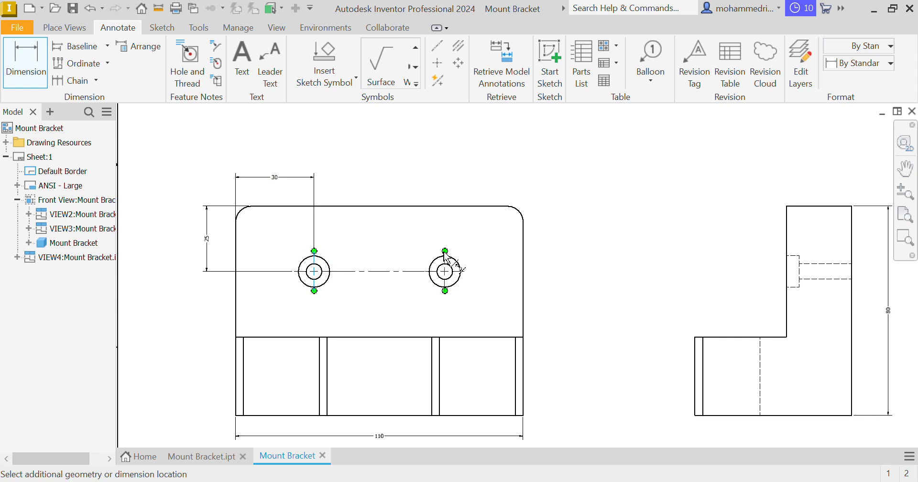
click(485, 235)
click(391, 210)
click(368, 221)
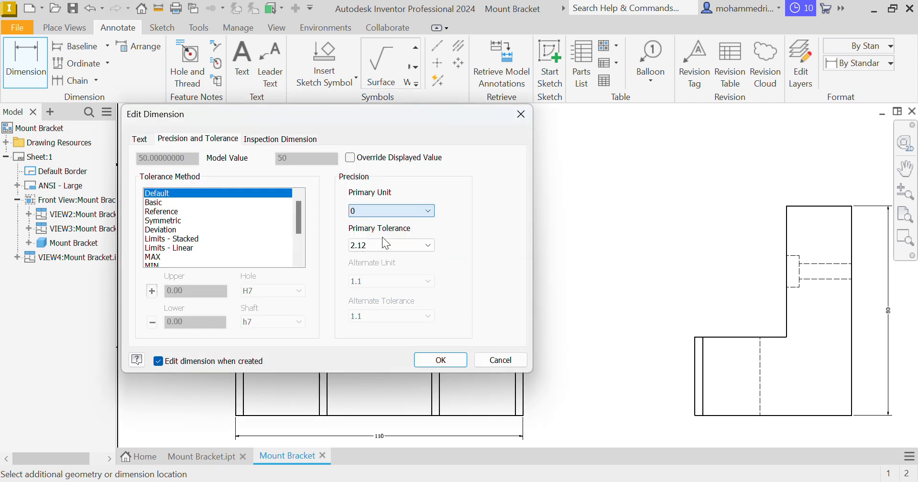
click(456, 360)
Add a hole and thread note to the front view's right counterbored hole, placed outside the view's lower right side
middle_drag(572, 287, 495, 265)
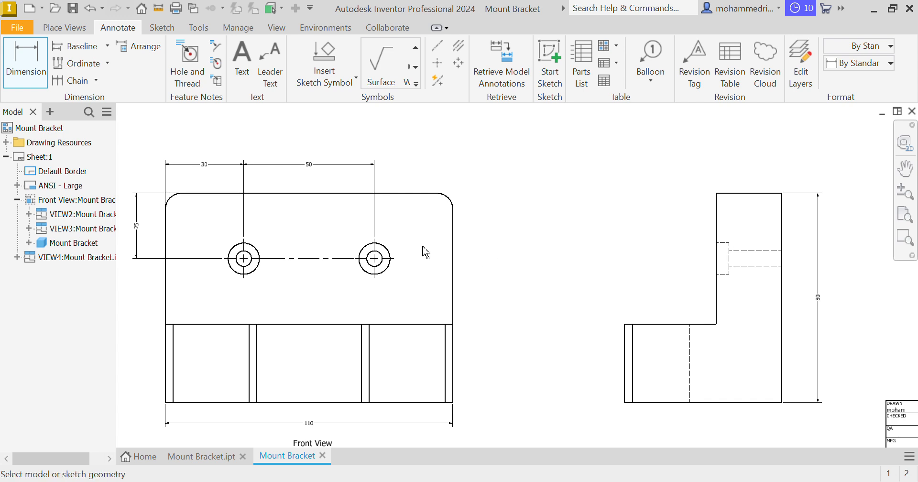
click(190, 61)
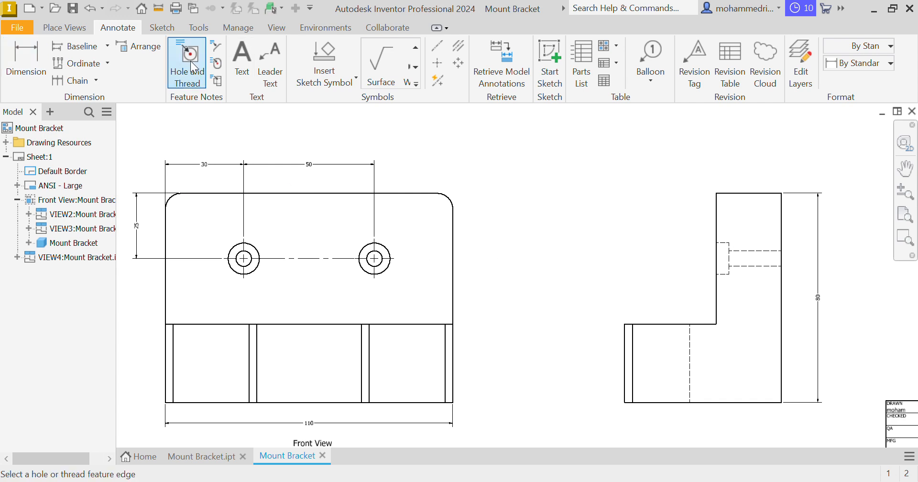
click(387, 274)
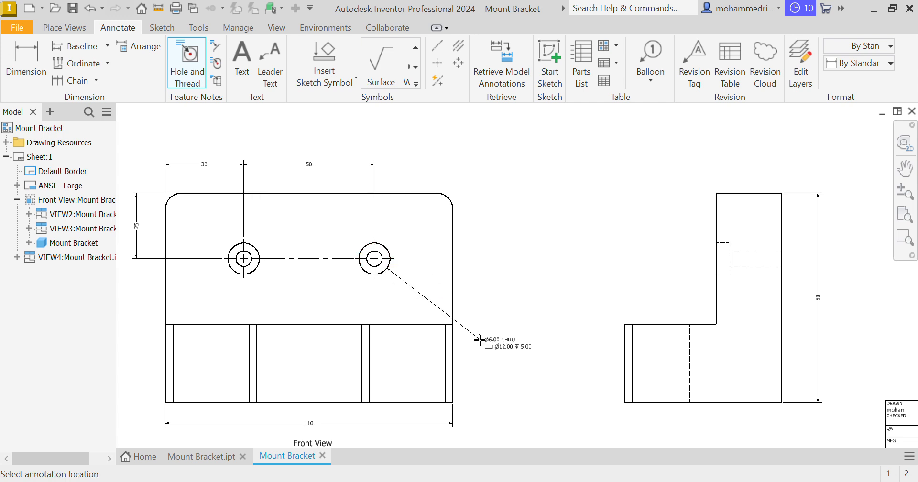
click(479, 340)
key(Escape)
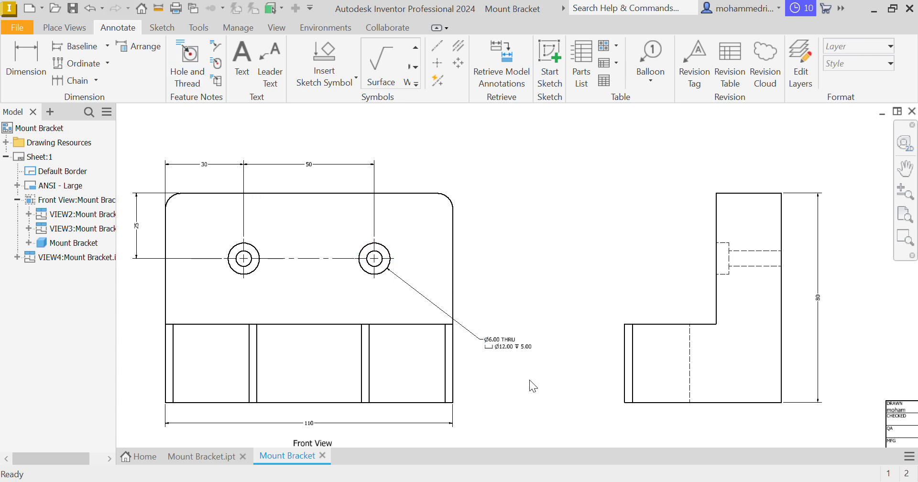
Shift the hole note's text farther to the right of its leader bend to lengthen the landing line
scroll(514, 356, up, 5)
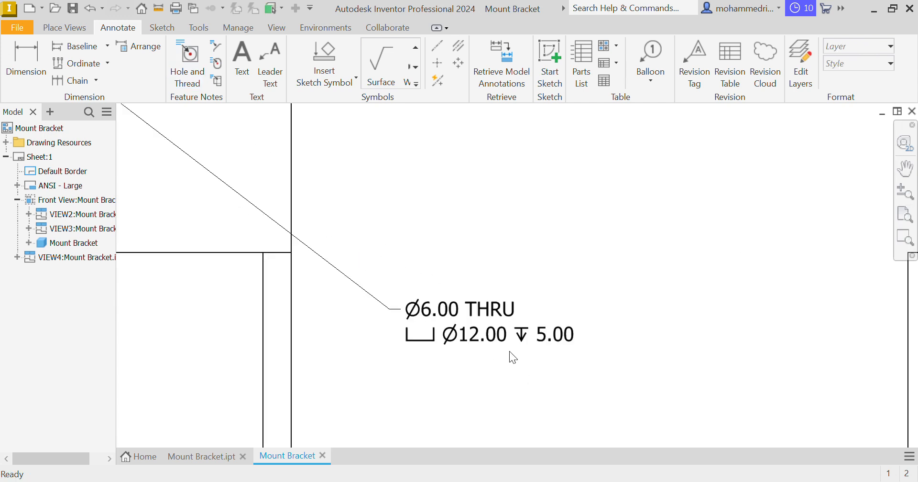
click(451, 312)
drag(483, 317, 520, 311)
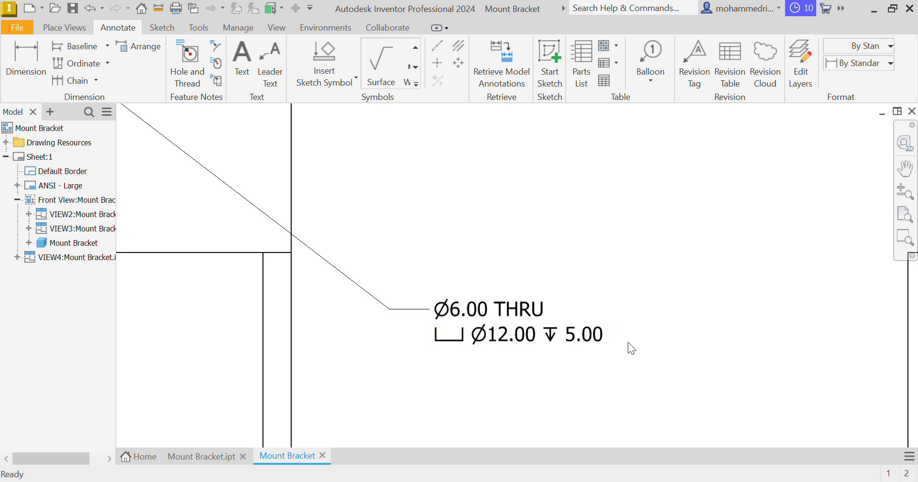
click(627, 343)
mouse_move(516, 371)
middle_down()
mouse_move(512, 337)
mouse_move(497, 356)
mouse_move(517, 367)
middle_up()
Append the quantity note <QTYNOTE> below the counterbore line of the right hole's note
scroll(517, 366, down, 3)
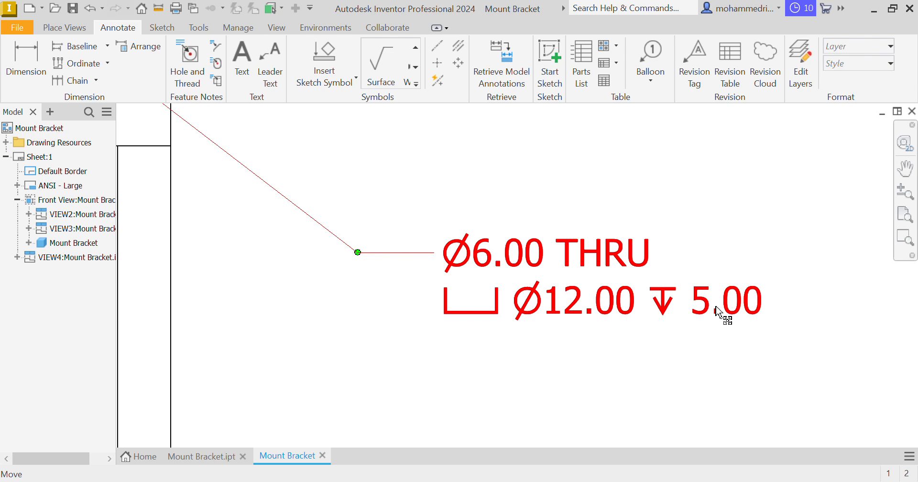
scroll(717, 313, down, 3)
mouse_move(579, 358)
middle_down()
mouse_move(908, 375)
mouse_move(760, 378)
middle_up()
middle_drag(124, 194, 181, 215)
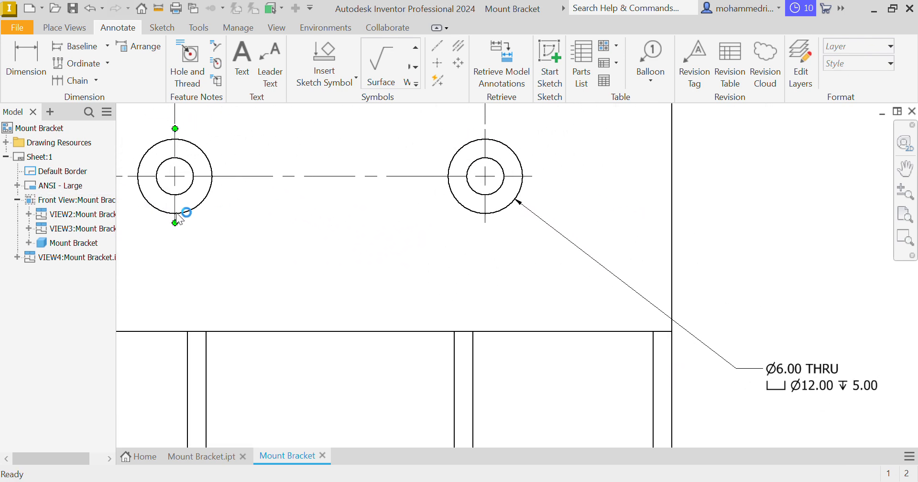
middle_drag(673, 327, 617, 298)
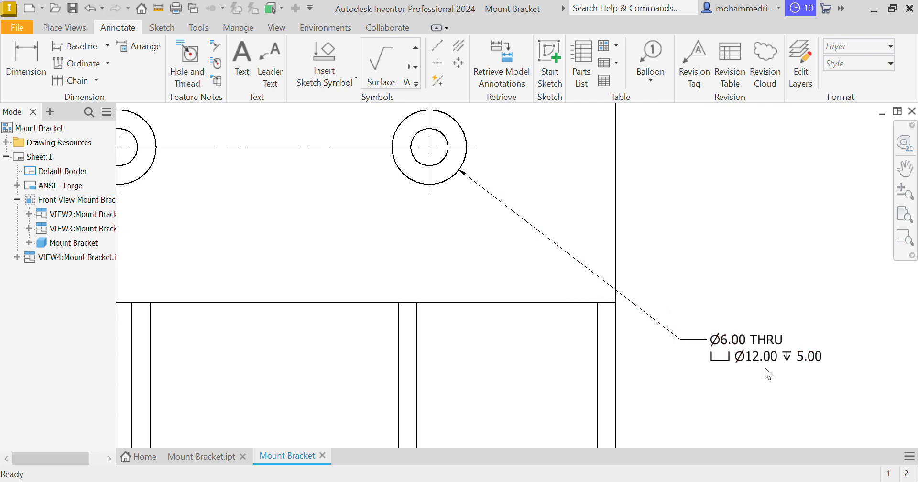
click(797, 357)
double_click(797, 357)
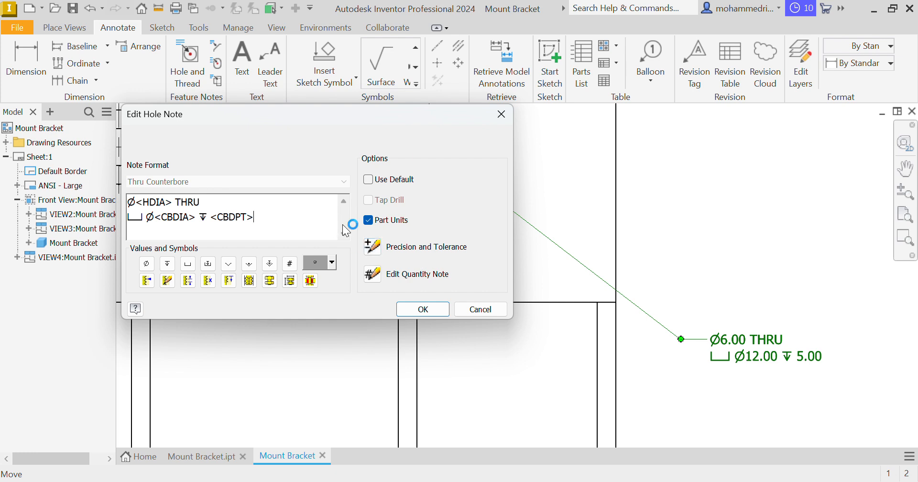
click(290, 263)
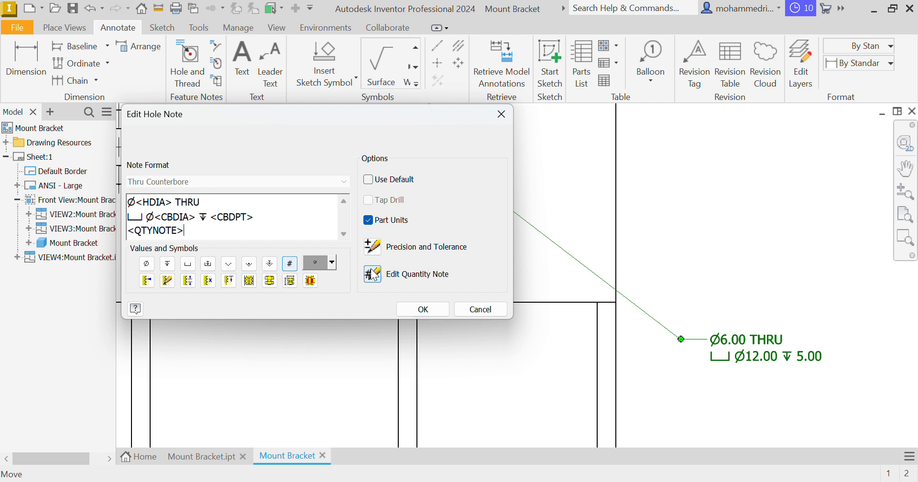
click(416, 310)
Examine the edited hole note and its quantity line against the front view
mouse_move(777, 415)
middle_down()
mouse_move(682, 380)
mouse_move(683, 360)
mouse_move(785, 377)
mouse_move(761, 360)
mouse_move(684, 357)
mouse_move(689, 375)
middle_up()
scroll(653, 365, up, 5)
scroll(670, 340, down, 3)
scroll(785, 376, down, 2)
scroll(679, 372, down, 2)
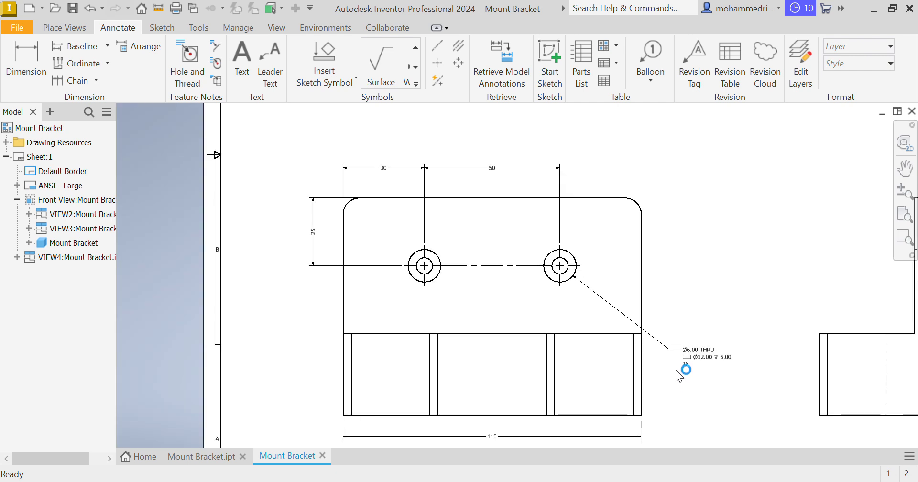
scroll(635, 302, up, 3)
scroll(632, 305, down, 3)
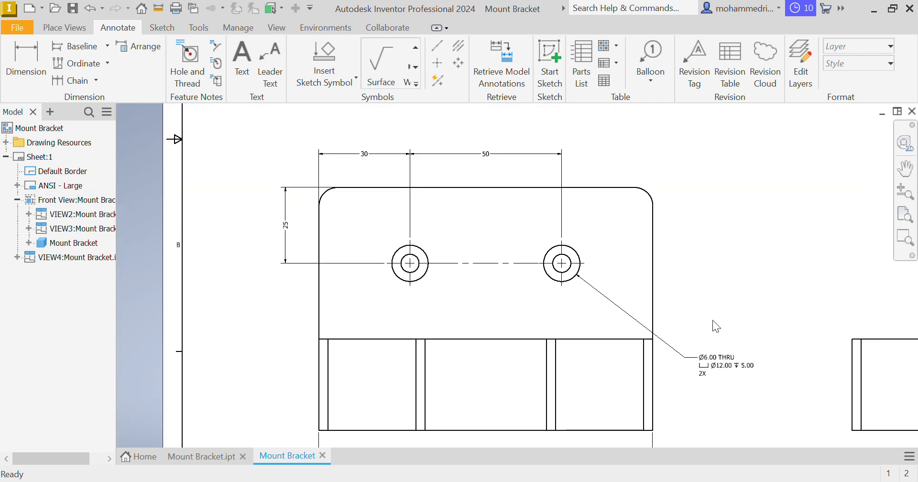
Dimension the thickness of the upright wall above the side view, with primary unit precision set to 0
mouse_move(713, 324)
middle_down()
mouse_move(567, 311)
mouse_move(538, 330)
middle_up()
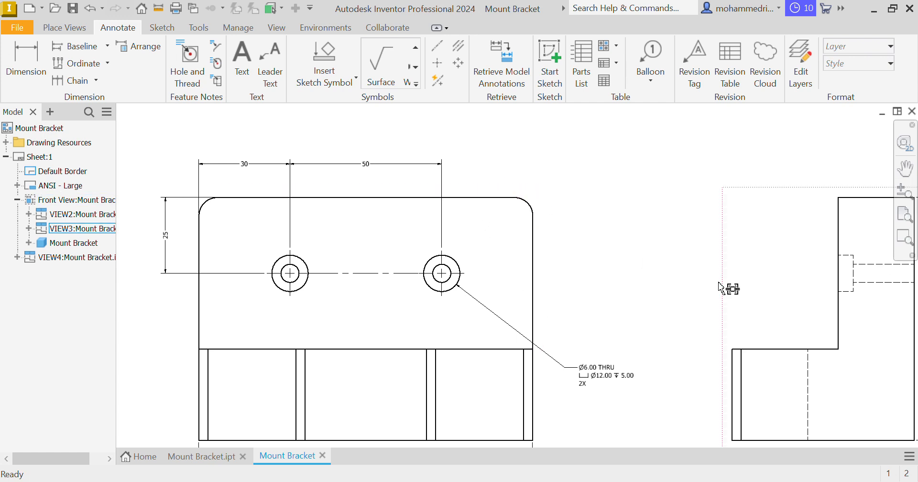
middle_drag(719, 286, 592, 285)
mouse_move(606, 324)
middle_down()
mouse_move(515, 317)
mouse_move(450, 282)
mouse_move(407, 276)
mouse_move(387, 288)
middle_up()
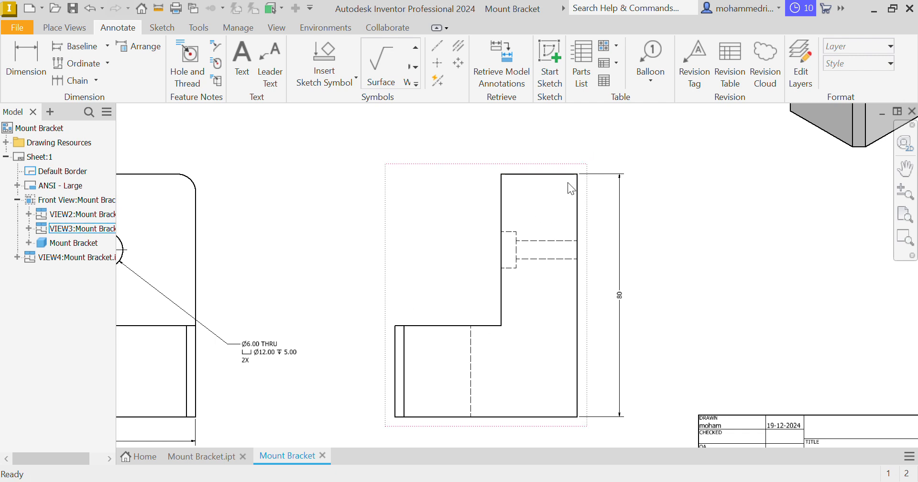
key(d)
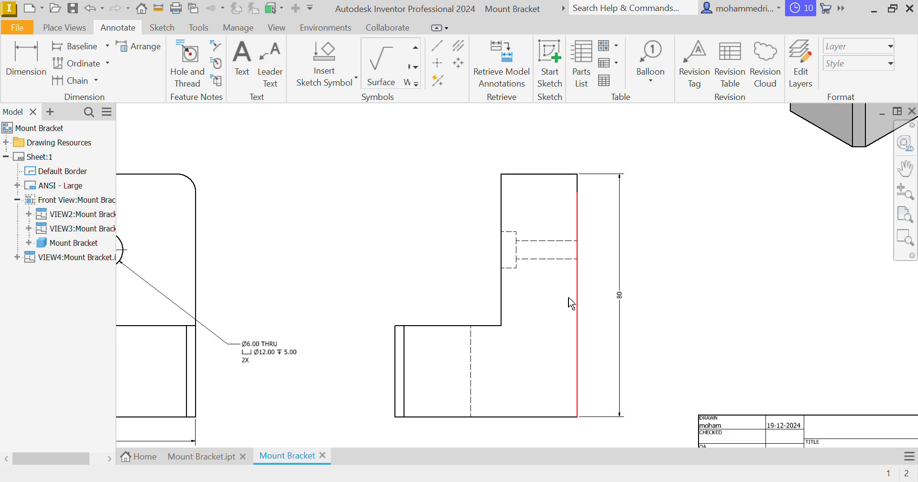
click(500, 200)
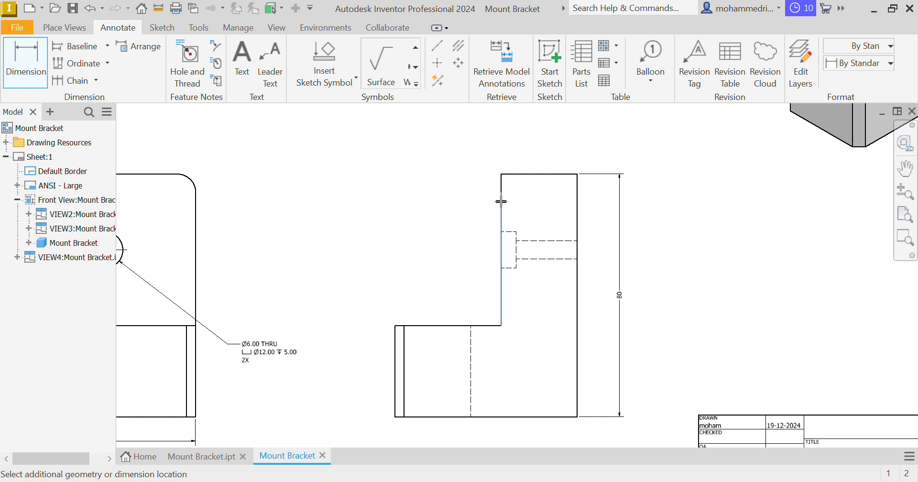
click(577, 201)
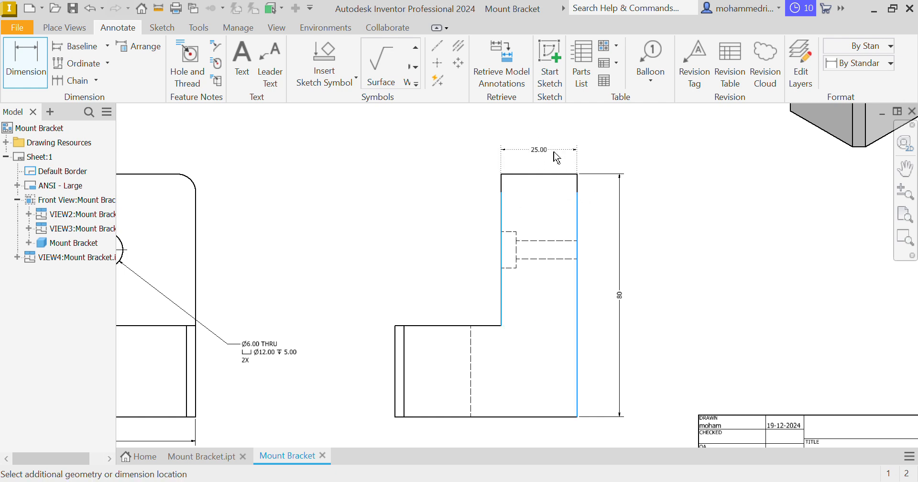
click(518, 190)
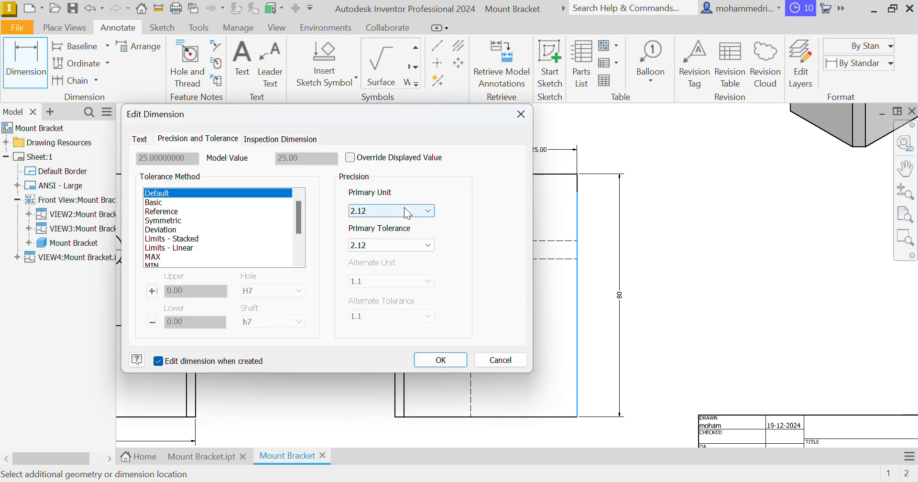
click(396, 210)
click(367, 222)
click(454, 360)
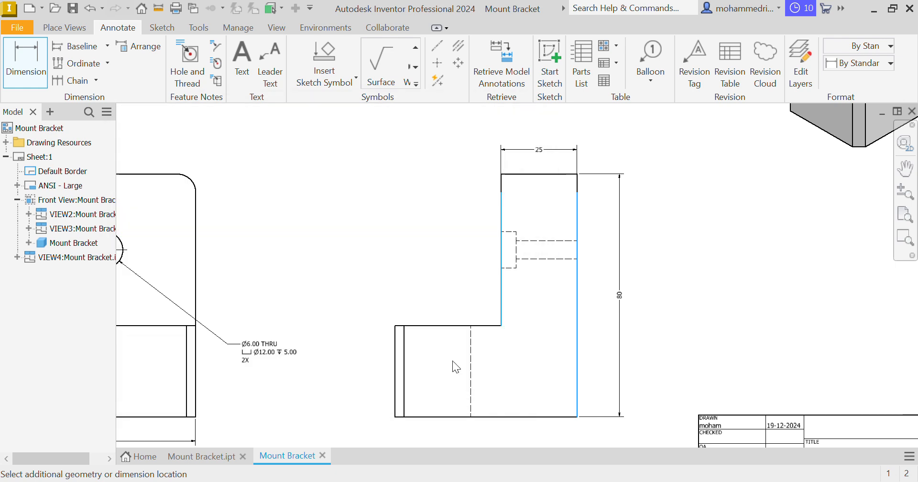
Dimension the height of the lower block beside the side view's left edge, with primary unit precision set to 0
mouse_move(620, 308)
middle_down()
mouse_move(650, 290)
mouse_move(688, 246)
middle_up()
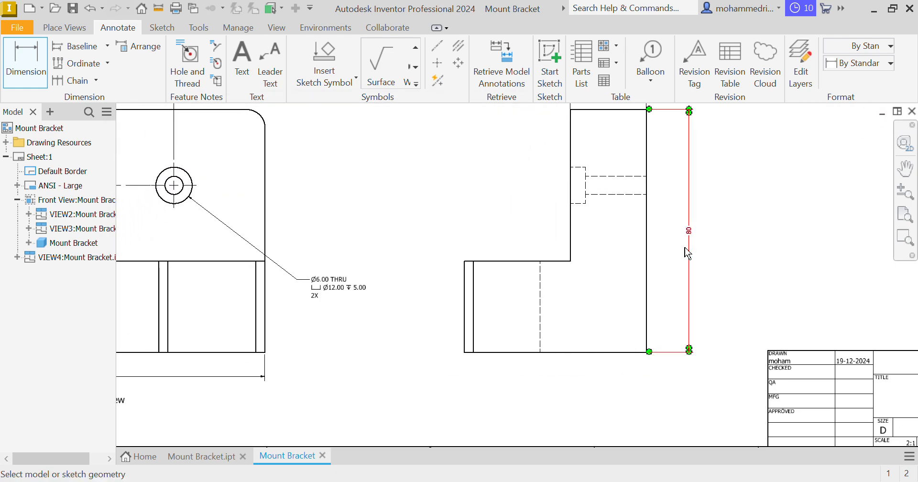
click(487, 262)
click(495, 353)
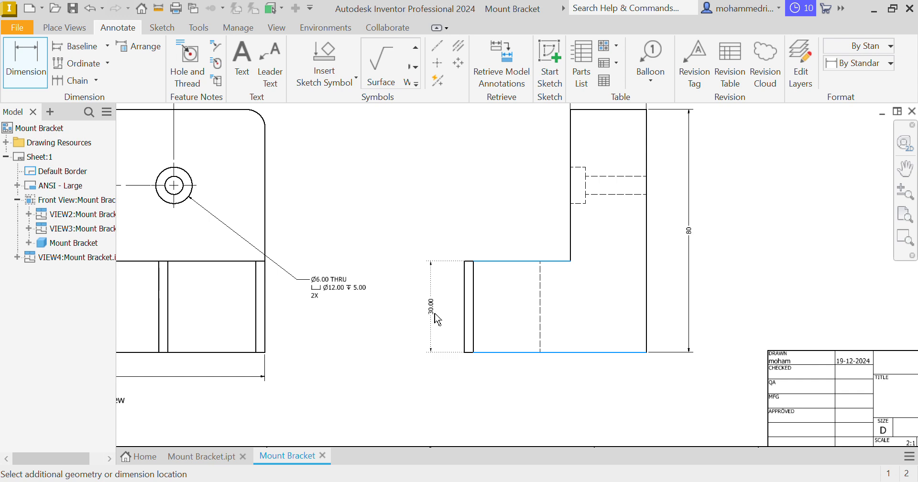
click(437, 319)
click(391, 210)
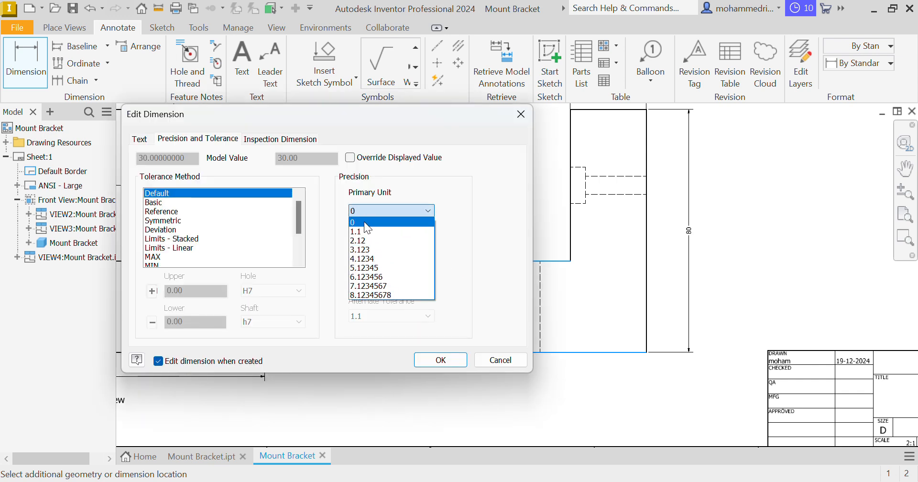
click(365, 223)
click(441, 360)
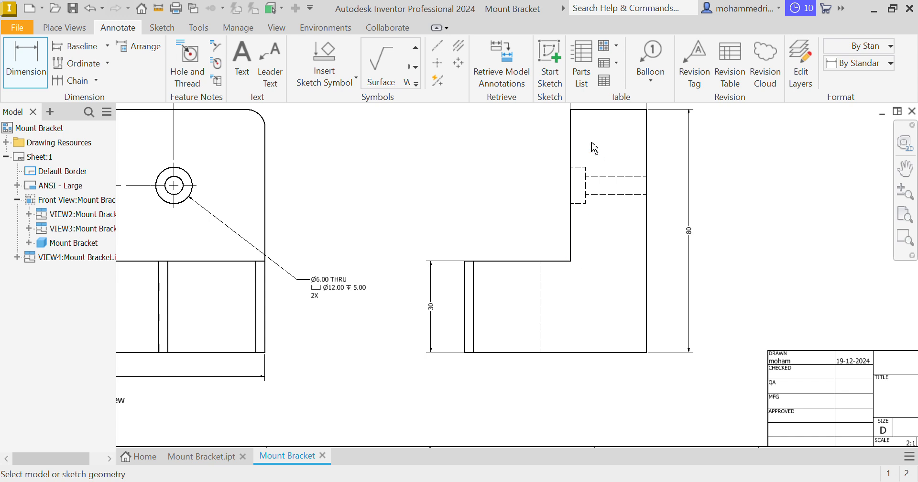
click(582, 111)
click(555, 261)
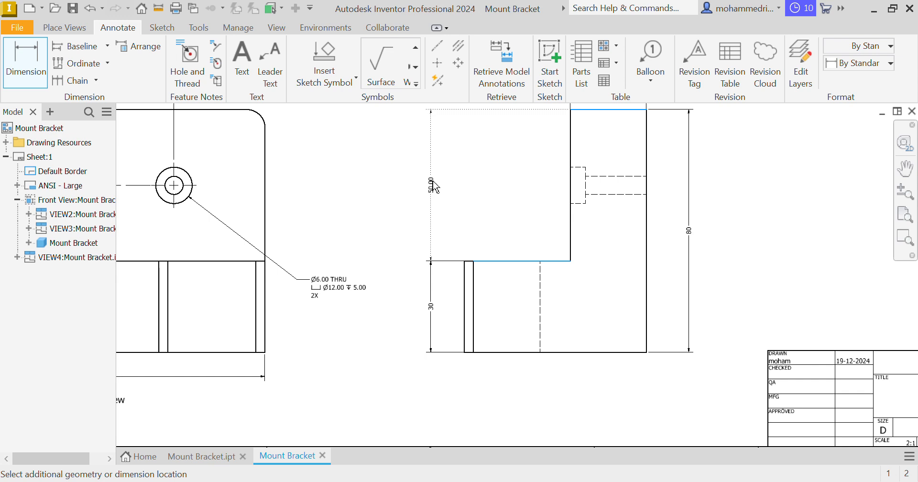
key(Escape)
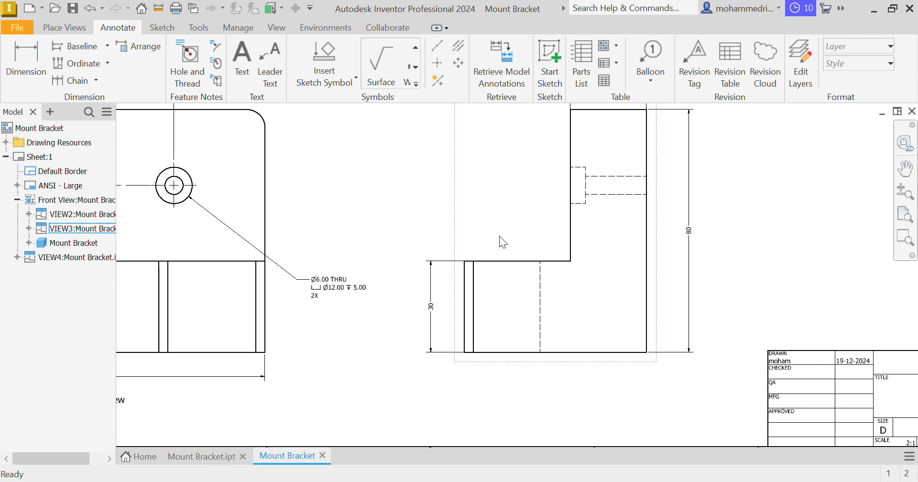
Dimension the overall depth of the bracket below the side view, with primary unit precision set to 0
middle_drag(499, 242, 484, 250)
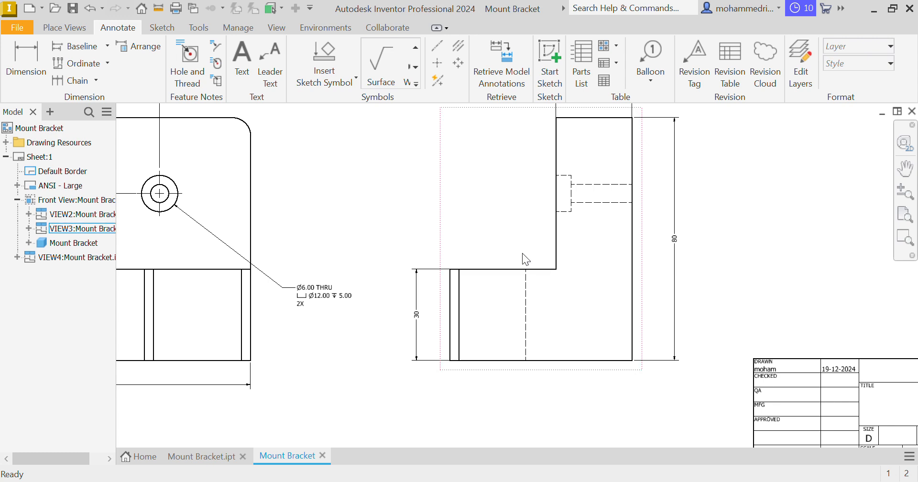
middle_drag(541, 307, 545, 330)
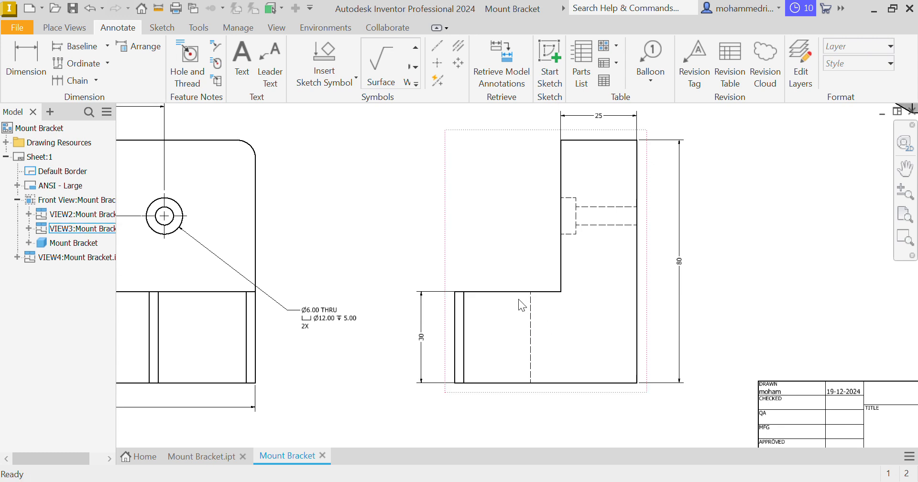
middle_drag(518, 299, 488, 294)
key(d)
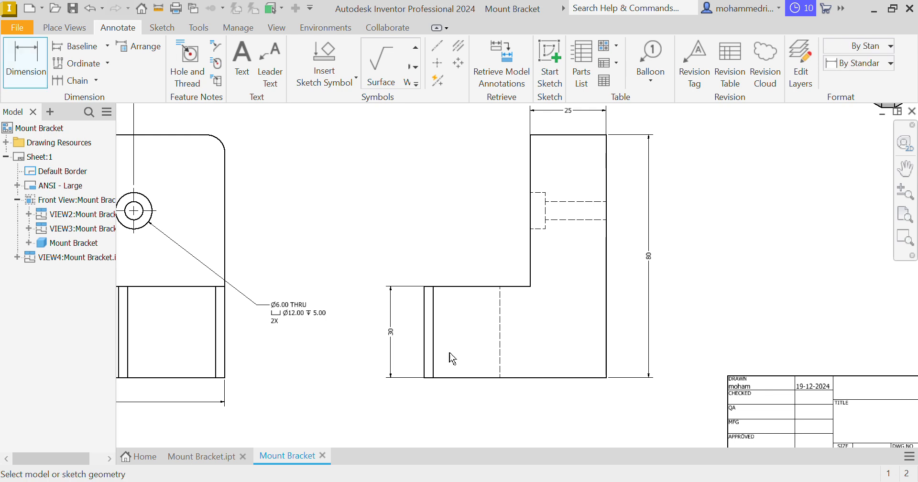
click(423, 368)
click(606, 364)
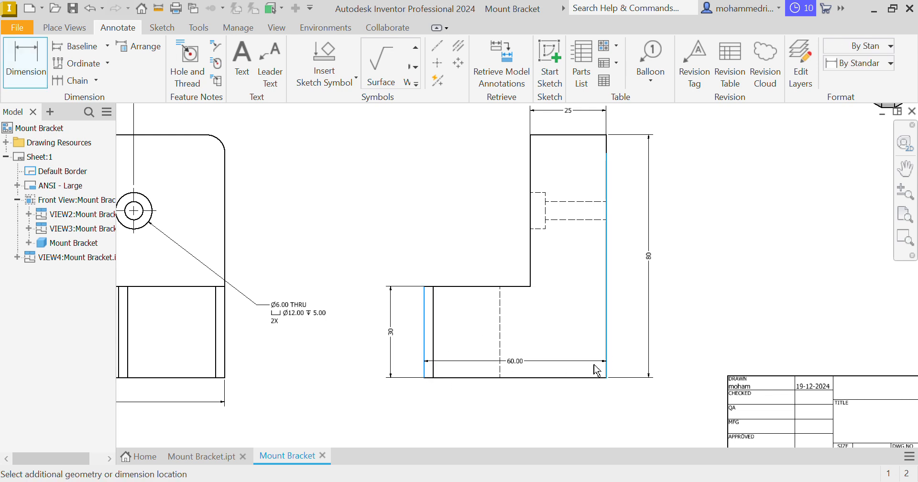
click(495, 371)
click(420, 210)
click(363, 225)
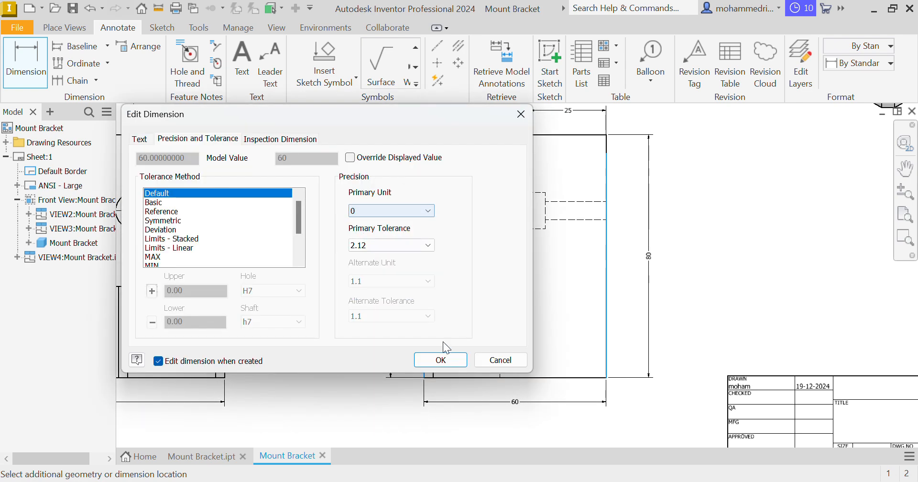
click(440, 359)
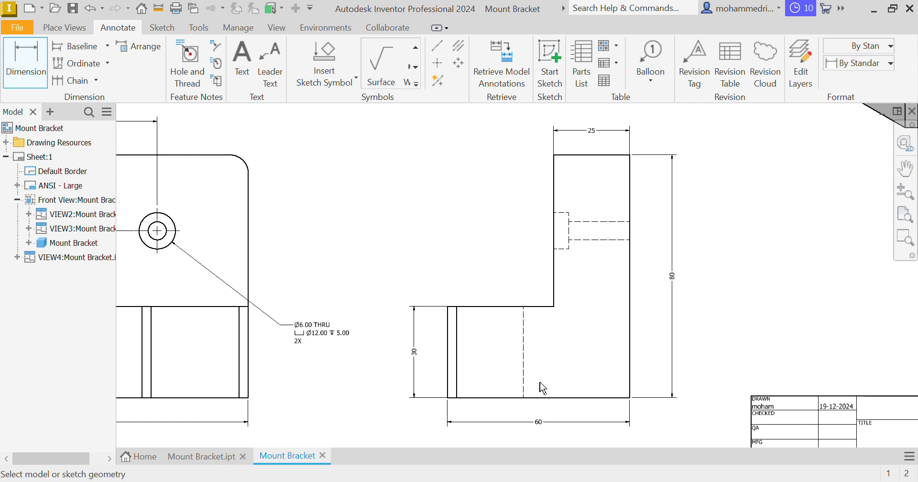
Dimension the horizontal distance from the lower block's outer edge to the upright wall above the side view, with primary unit precision set to 0
click(447, 330)
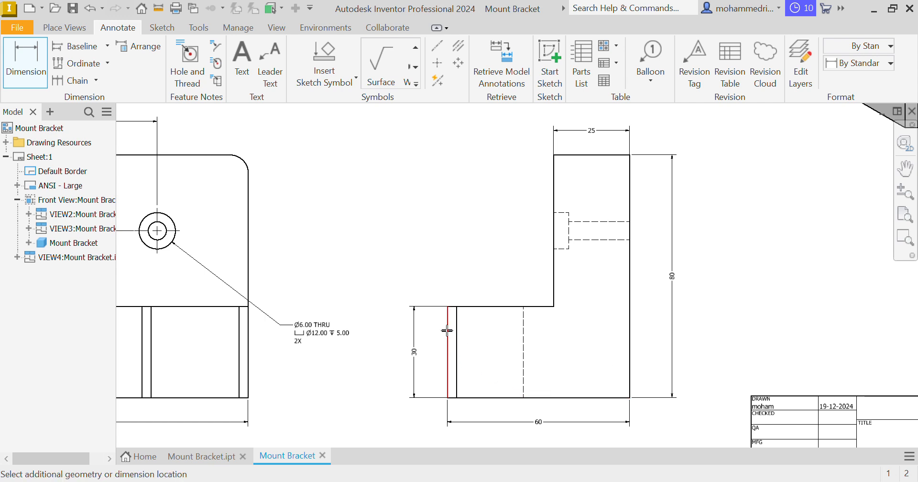
click(555, 291)
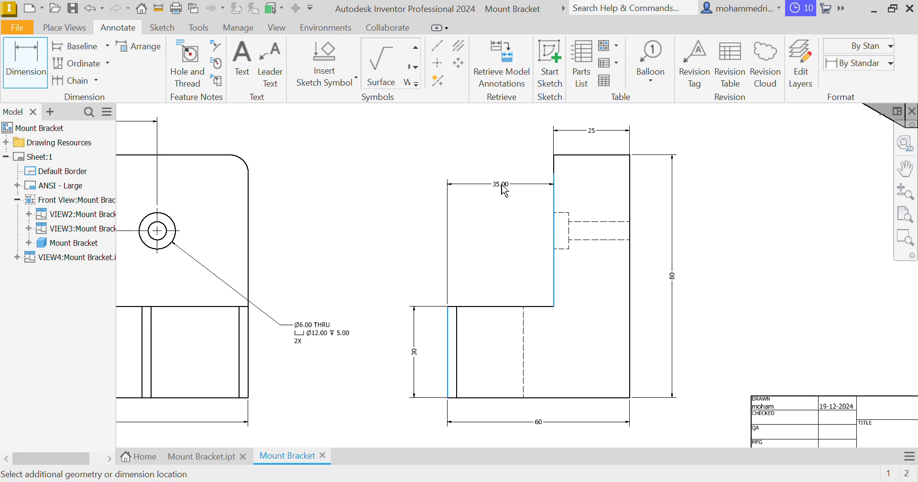
click(479, 201)
click(395, 210)
click(371, 219)
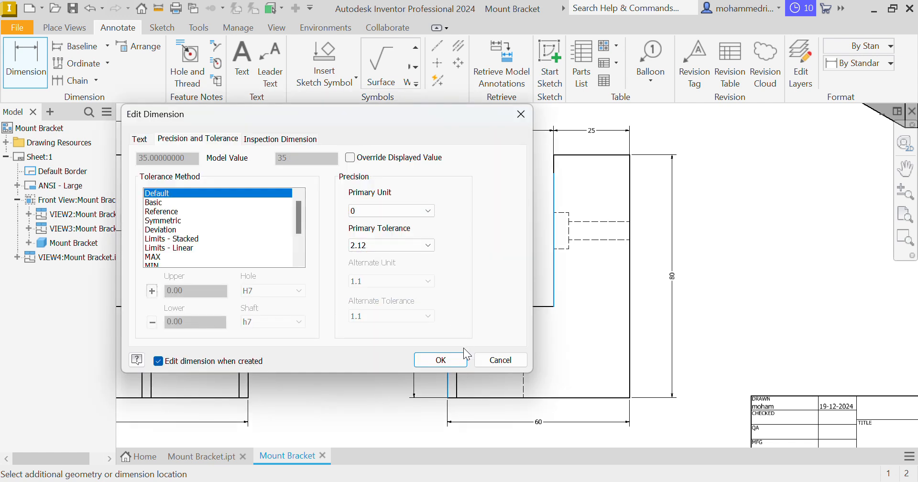
click(462, 358)
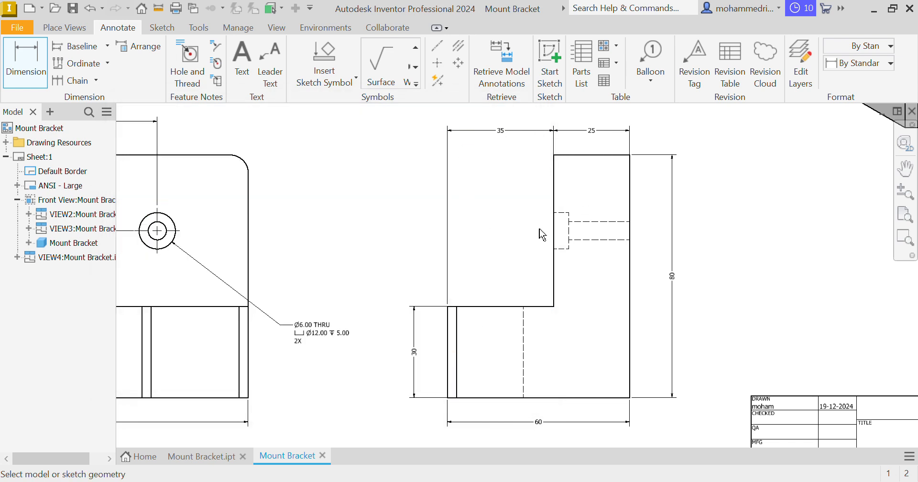
Delete the dimension between the lower block's outer edge and the upright wall above the side view
key(Escape)
click(502, 133)
key(Delete)
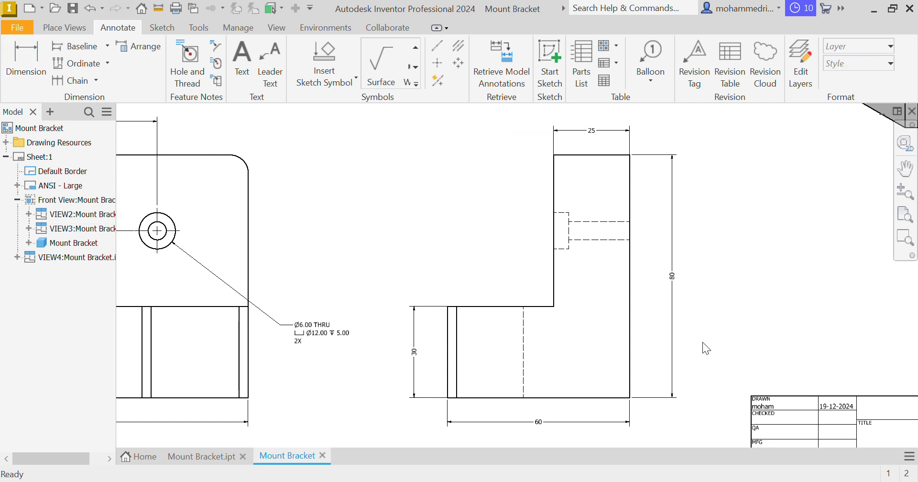
Dimension the width of the left leg below the top view, with primary unit precision set to 0
middle_drag(727, 358, 737, 360)
middle_drag(549, 369, 654, 405)
middle_drag(501, 321, 655, 446)
scroll(538, 310, down, 1)
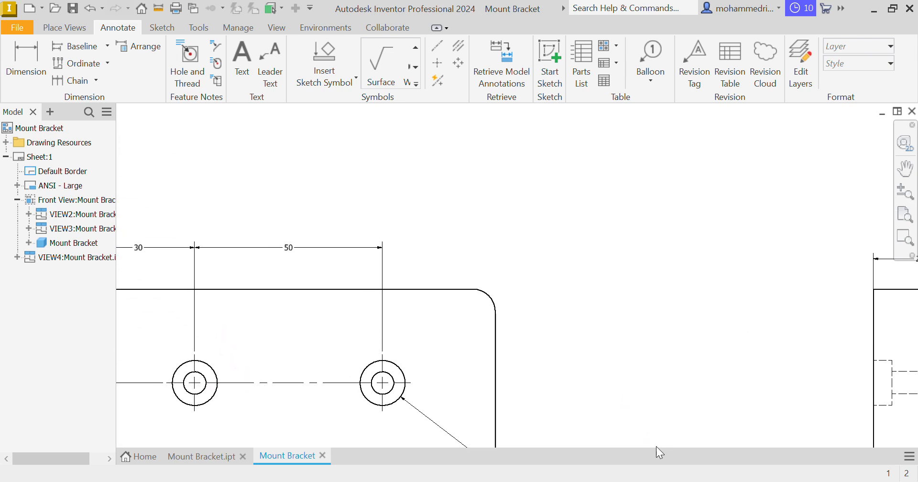
middle_drag(383, 235, 645, 447)
mouse_move(426, 340)
middle_down()
mouse_move(425, 371)
mouse_move(399, 381)
middle_up()
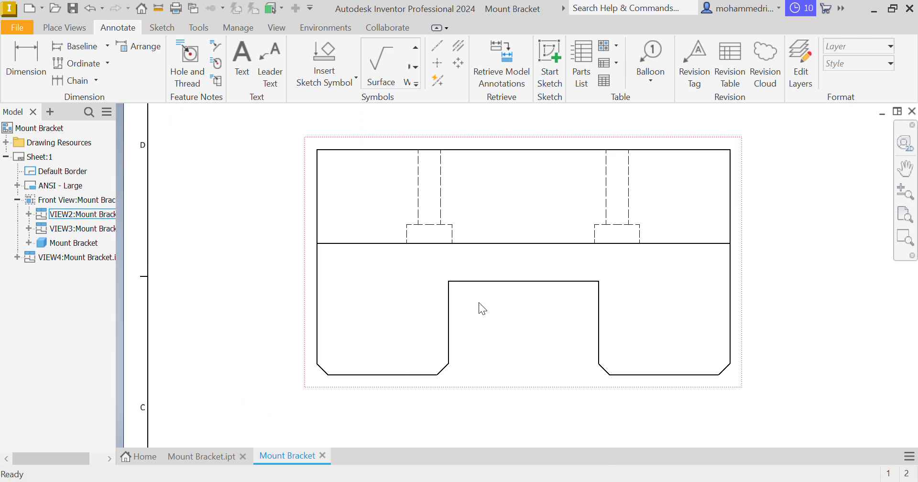
key(d)
click(317, 344)
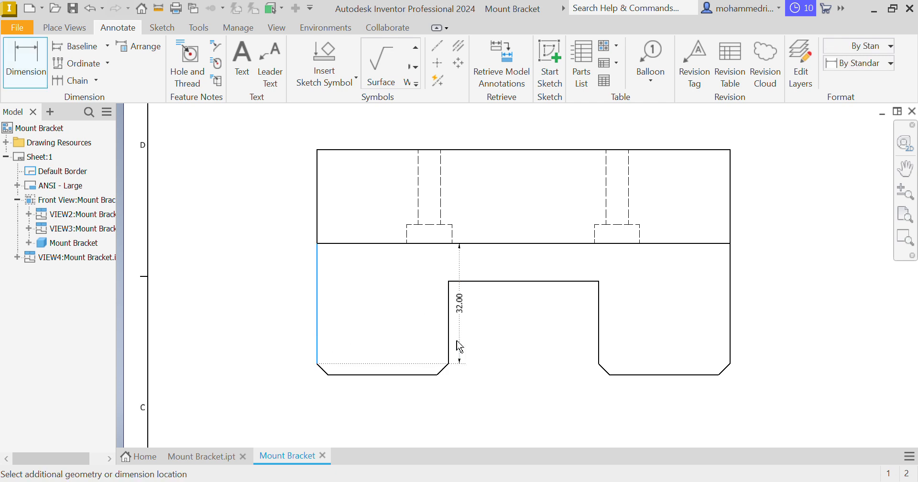
click(445, 344)
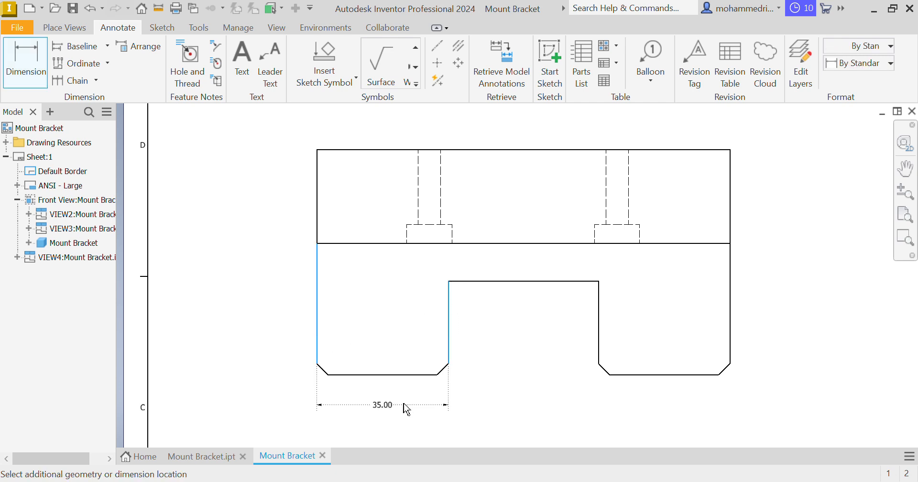
click(397, 278)
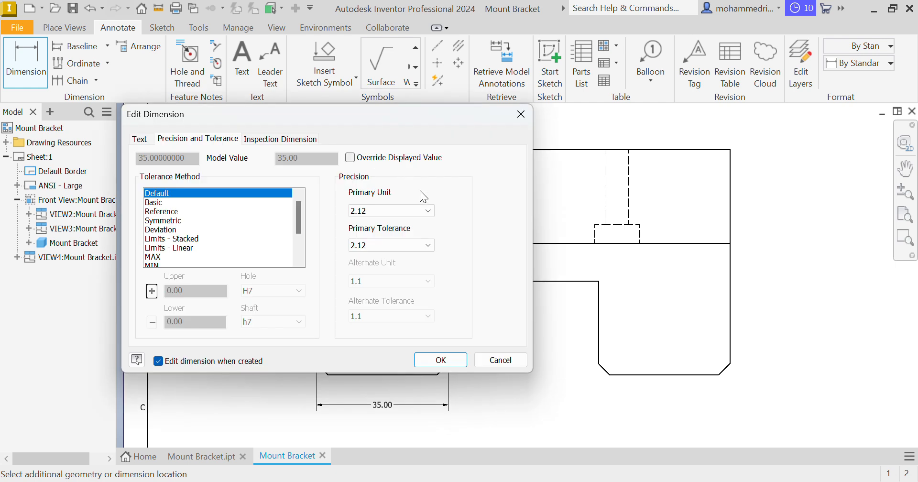
click(400, 211)
click(362, 224)
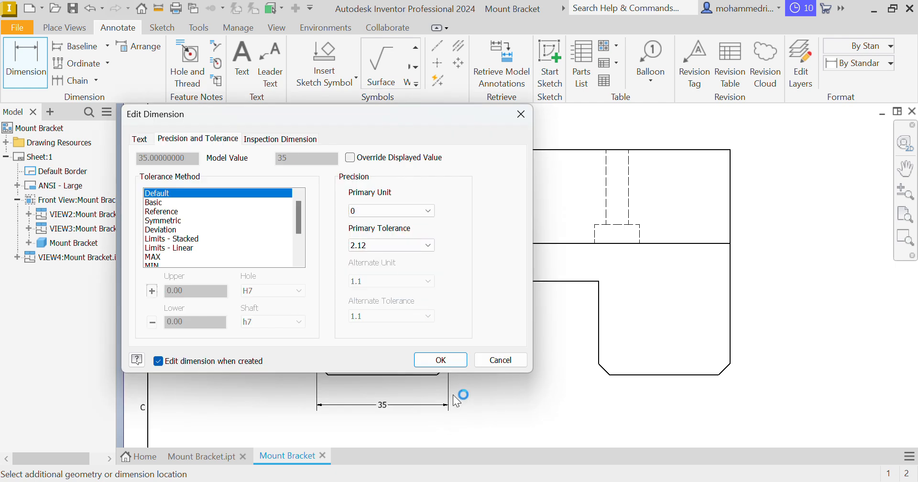
click(440, 360)
Dimension the width of the notch between the legs below the top view, with primary unit precision set to 0
click(450, 344)
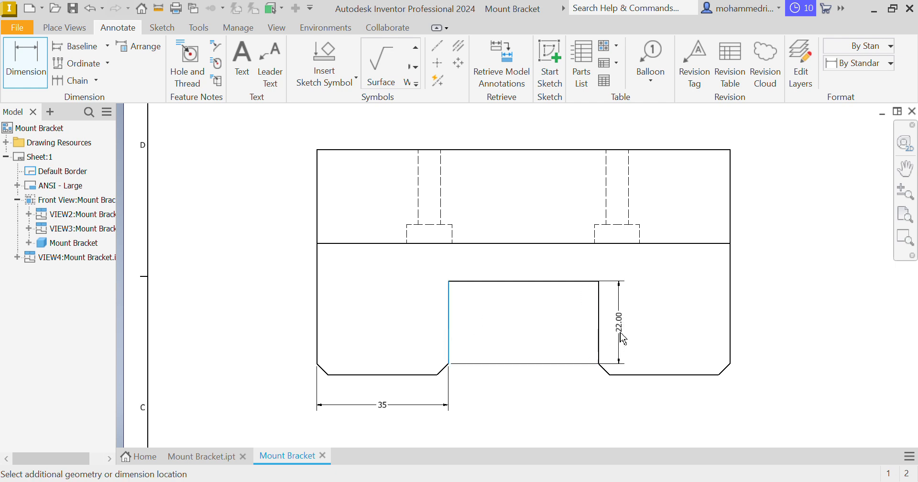
click(598, 338)
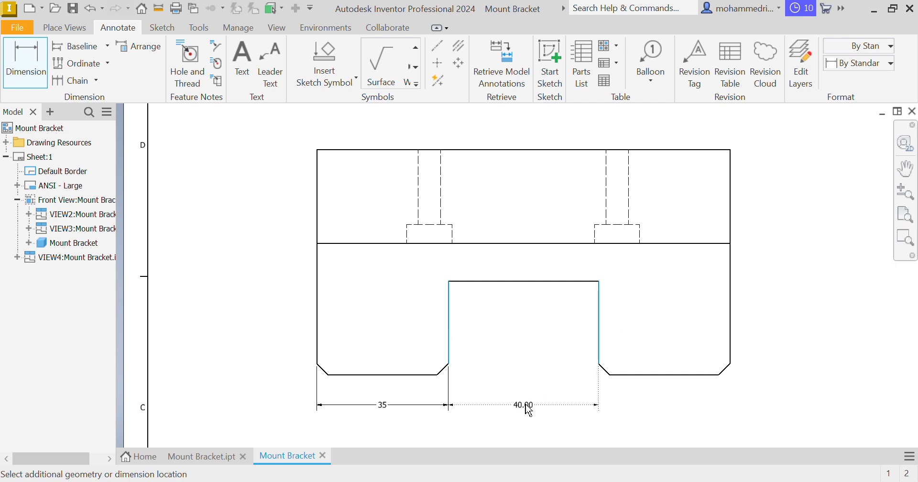
click(442, 227)
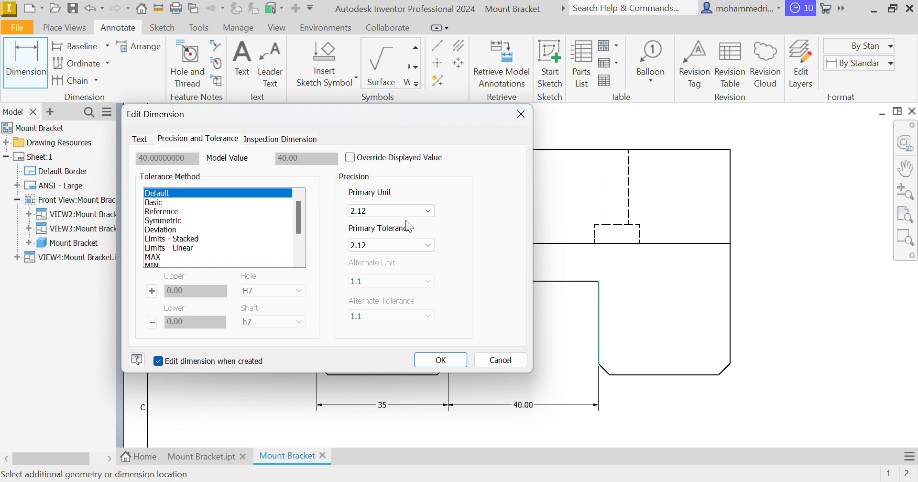
click(392, 210)
click(366, 223)
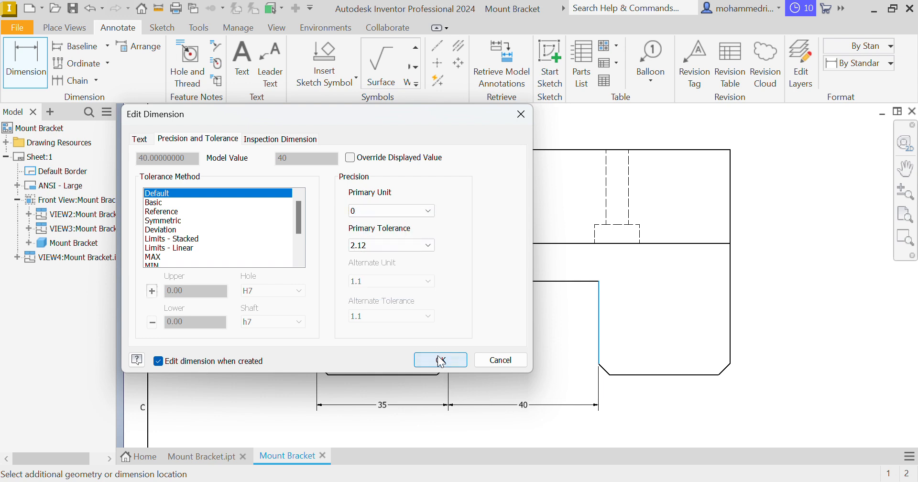
click(438, 359)
Dimension the depth of the notch beside the top view's right edge, with primary unit precision set to 0
click(574, 282)
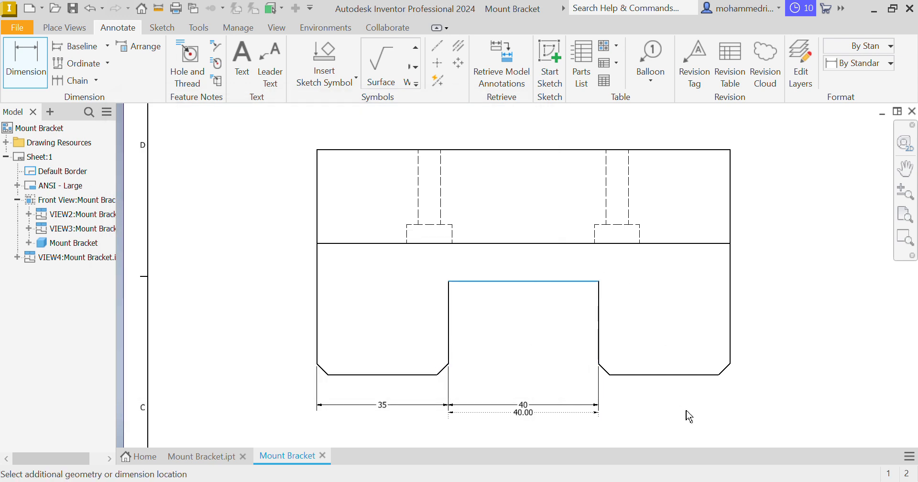
click(632, 374)
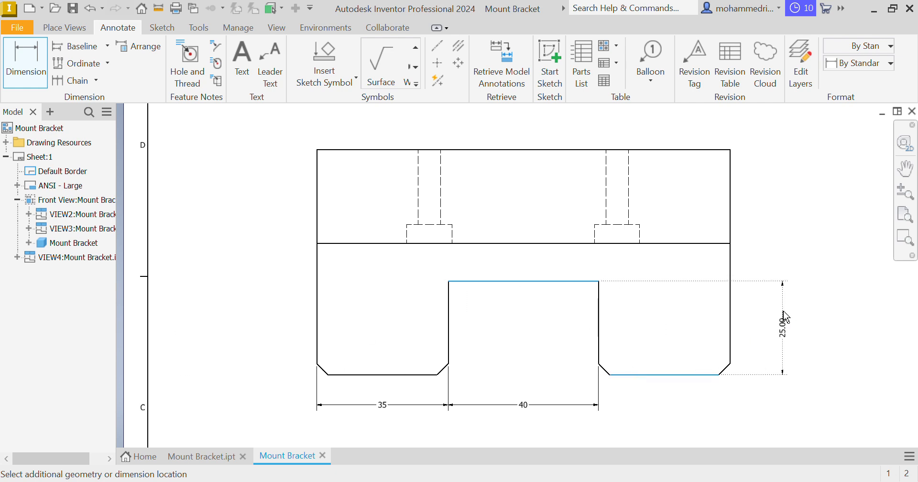
click(761, 335)
click(398, 211)
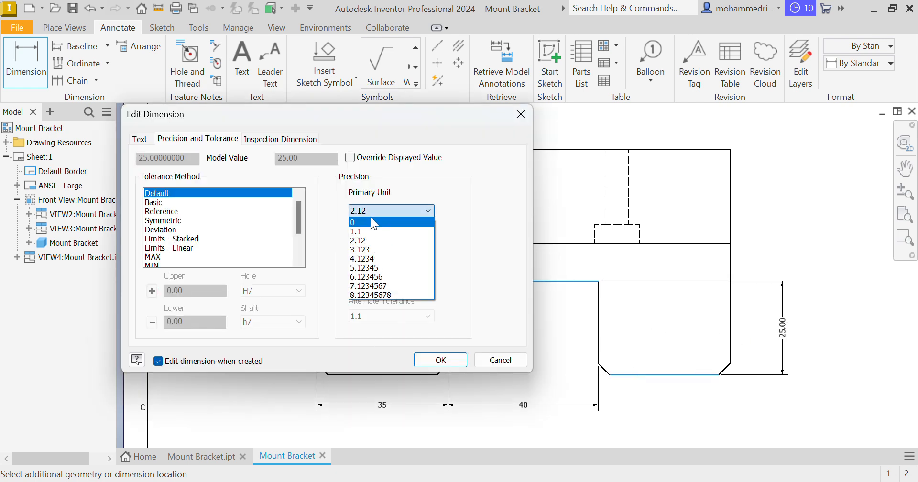
click(434, 306)
click(420, 210)
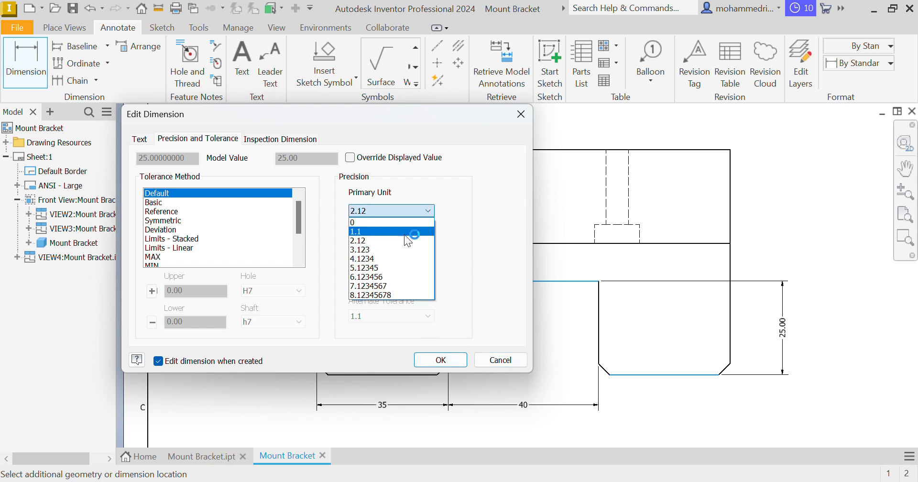
click(384, 223)
click(440, 359)
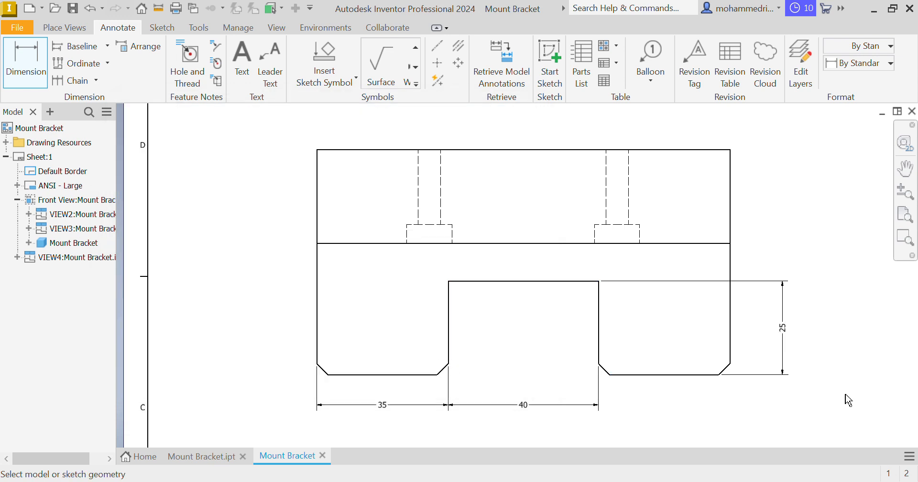
mouse_move(717, 371)
middle_down()
mouse_move(674, 356)
mouse_move(666, 367)
middle_up()
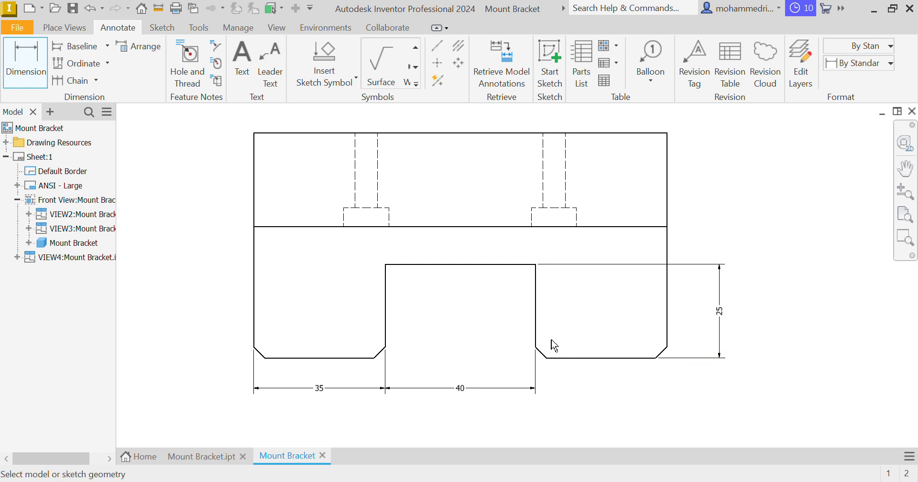
click(535, 308)
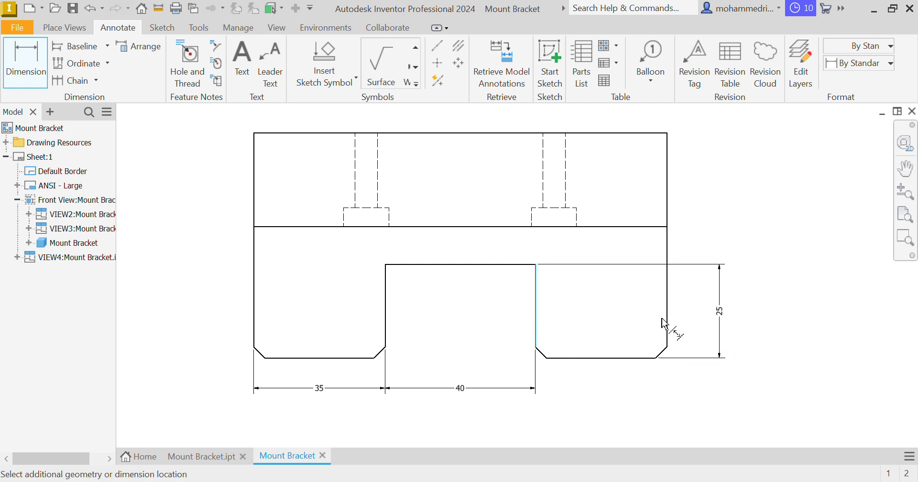
click(667, 324)
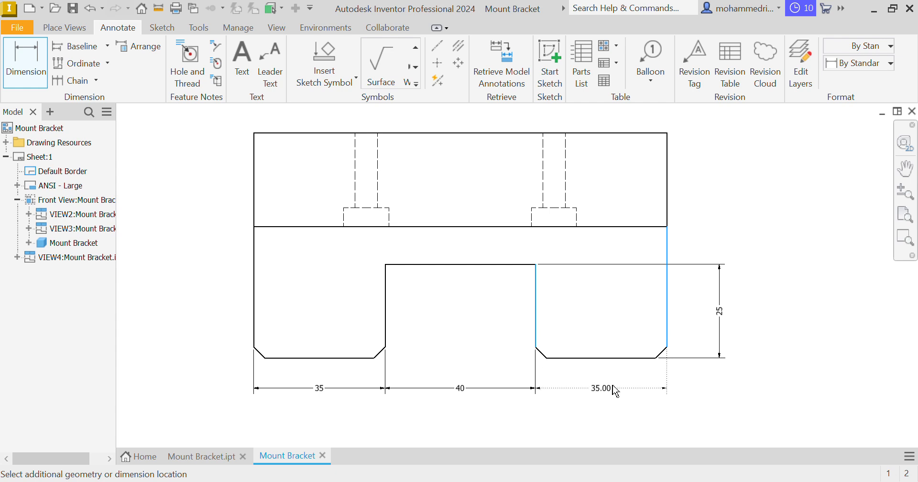
key(Escape)
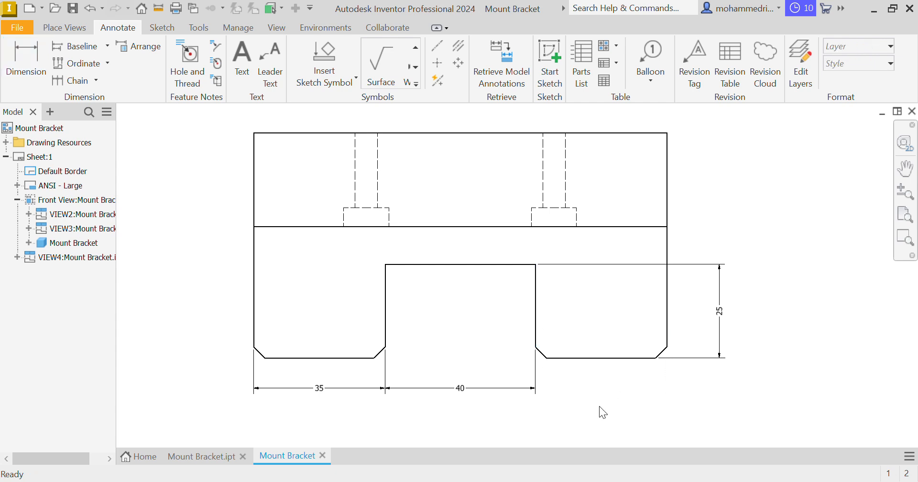
Add a chamfer note to the left leg's outer corner chamfer in the top view, placed below and to the left of it
mouse_move(567, 367)
middle_down()
mouse_move(649, 345)
mouse_move(662, 354)
mouse_move(530, 229)
mouse_move(574, 275)
mouse_move(635, 311)
middle_up()
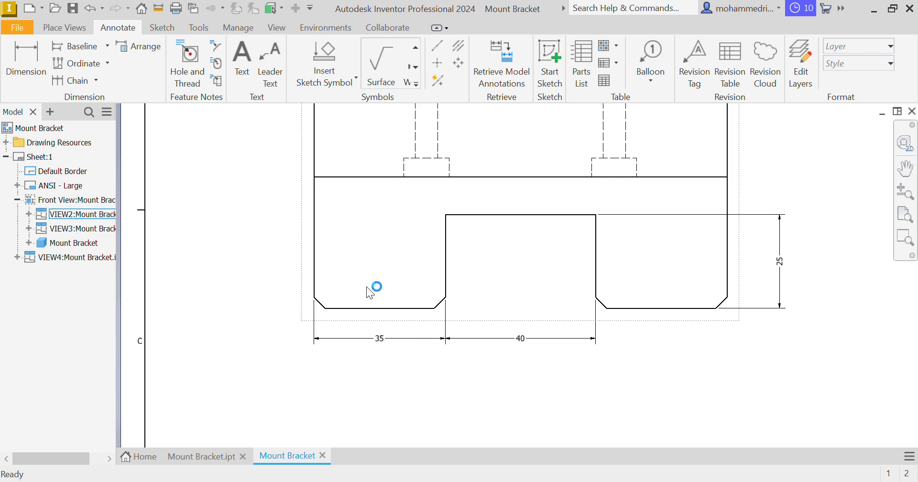
mouse_move(321, 286)
middle_down()
mouse_move(358, 217)
mouse_move(352, 203)
middle_up()
middle_drag(494, 334, 514, 291)
mouse_move(607, 334)
middle_down()
mouse_move(560, 245)
mouse_move(663, 363)
middle_up()
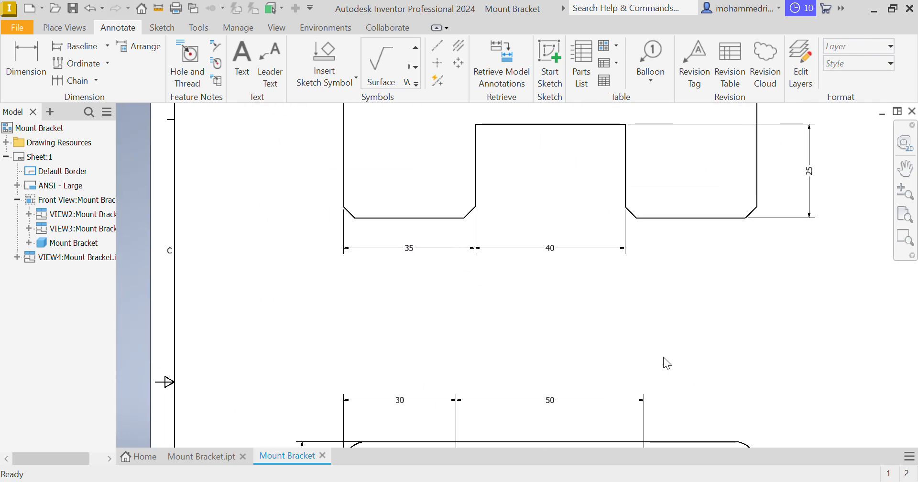
click(215, 49)
scroll(351, 215, up, 5)
click(352, 213)
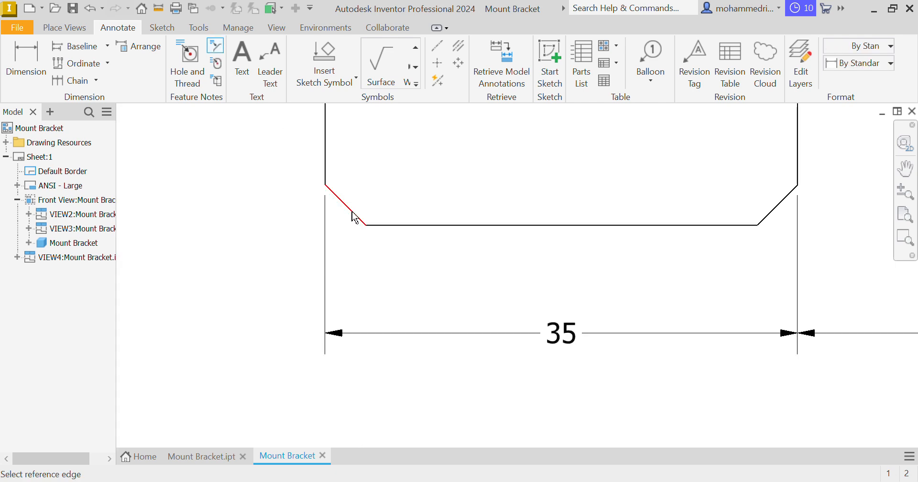
click(378, 229)
scroll(297, 262, down, 2)
middle_drag(360, 276, 582, 363)
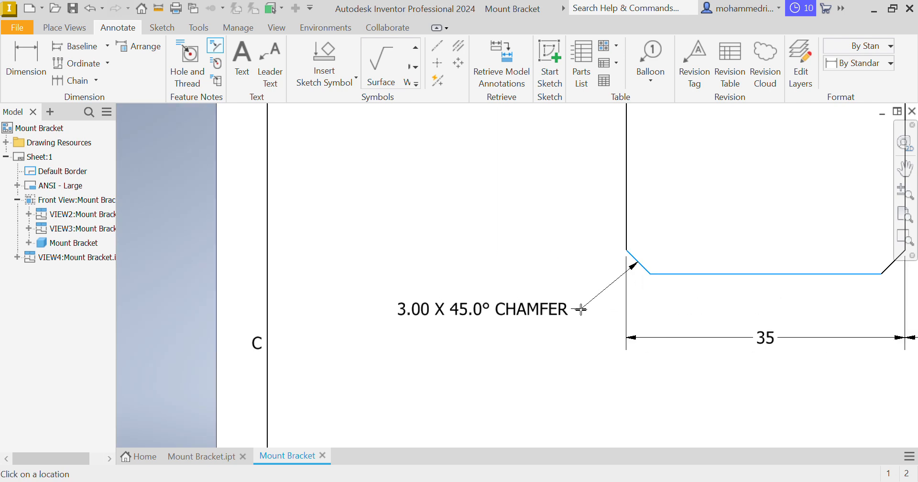
click(576, 314)
key(Escape)
Edit the chamfer note to add a second line reading TYP
middle_drag(600, 323, 432, 266)
scroll(696, 264, down, 2)
middle_drag(696, 264, 641, 317)
double_click(355, 305)
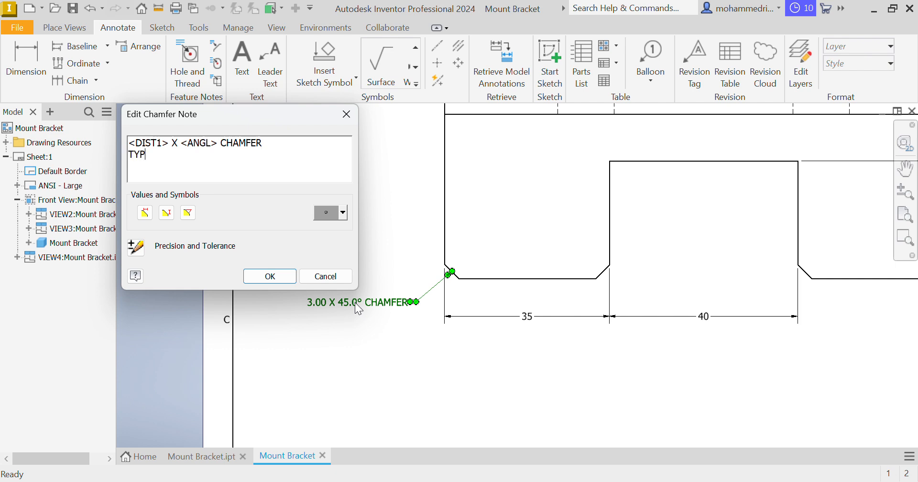
text(TYP)
click(268, 276)
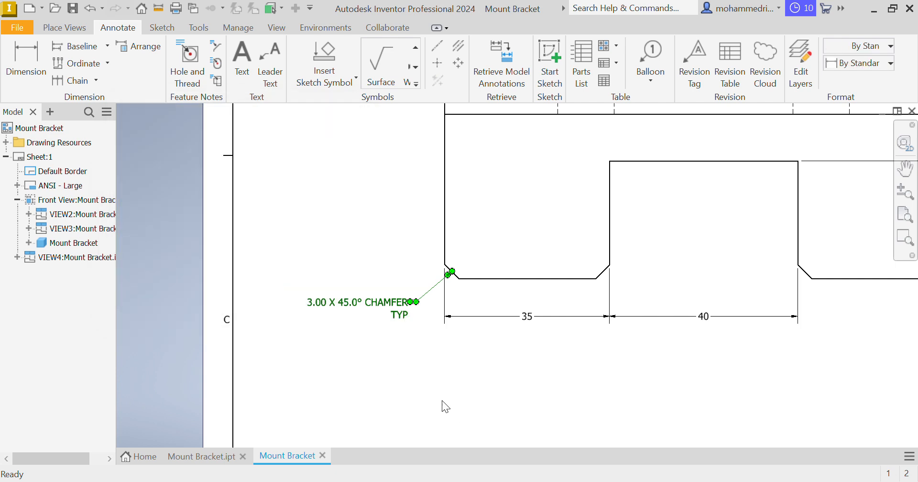
click(441, 400)
Dimension the radius of the front view's upper-right rounded corner, placed above and outside it, with TYP appended after the value
middle_drag(457, 352, 395, 344)
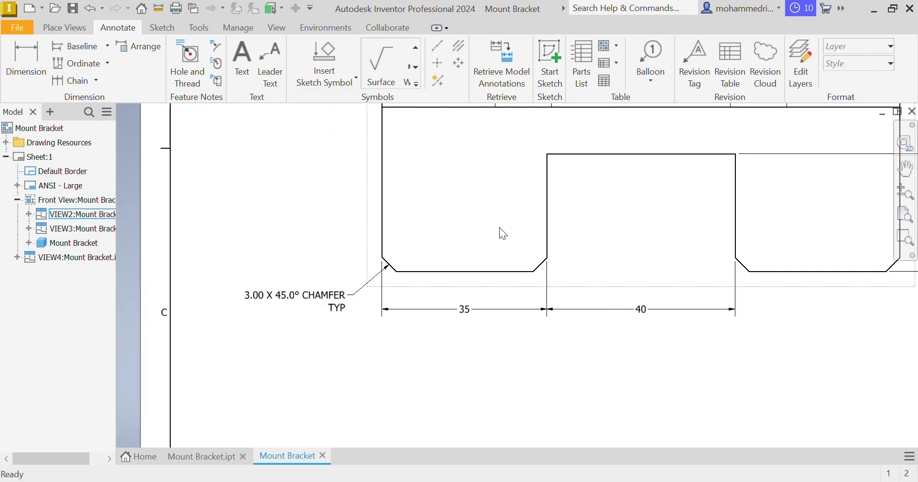
mouse_move(714, 245)
middle_down()
mouse_move(623, 312)
mouse_move(574, 328)
middle_up()
middle_drag(573, 207, 641, 180)
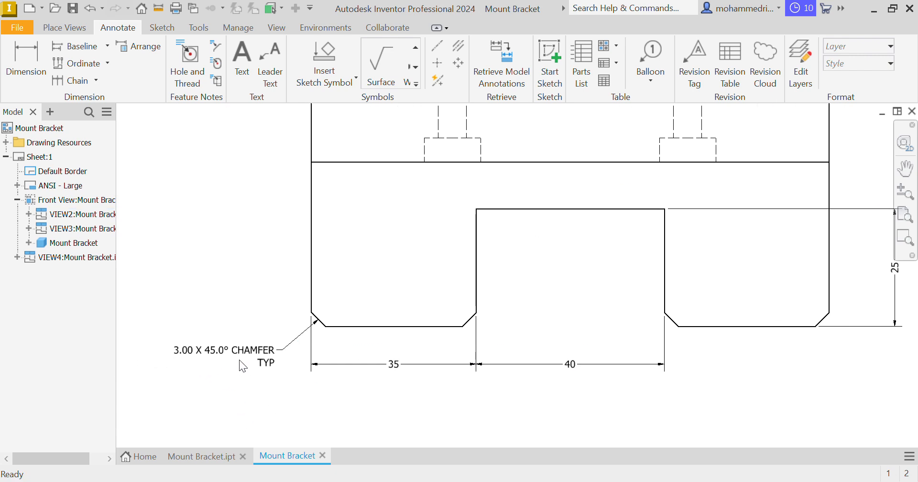
scroll(377, 384, down, 3)
middle_drag(522, 382, 356, 40)
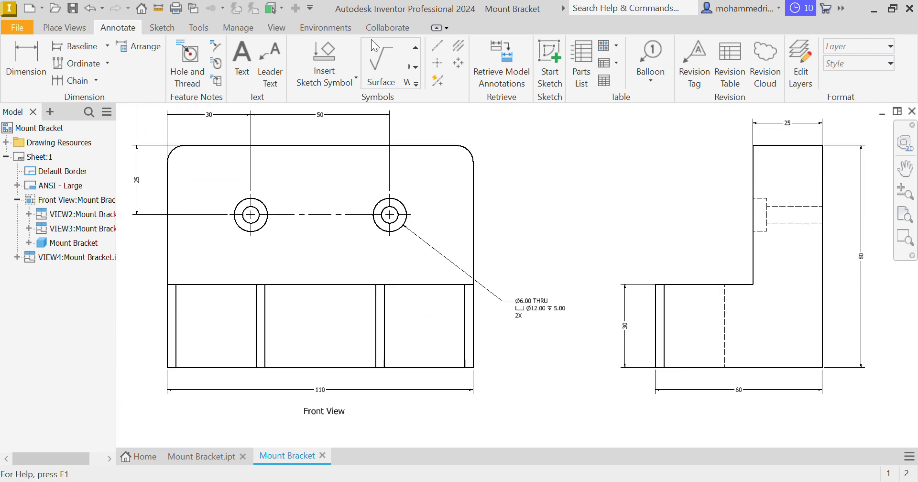
middle_drag(493, 178, 483, 242)
key(d)
scroll(437, 213, up, 3)
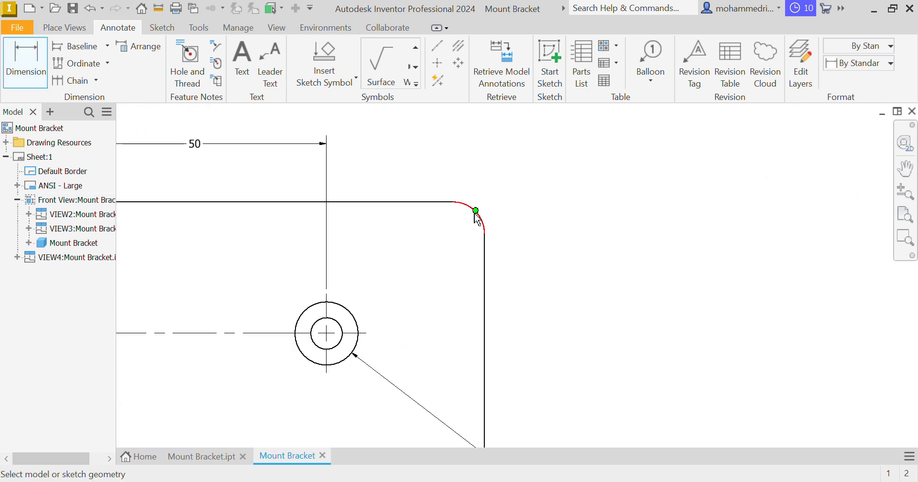
click(487, 222)
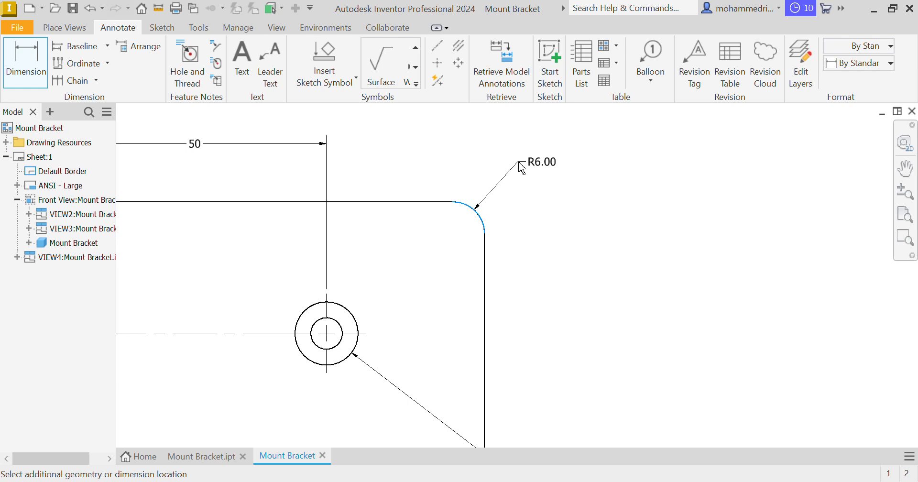
click(518, 233)
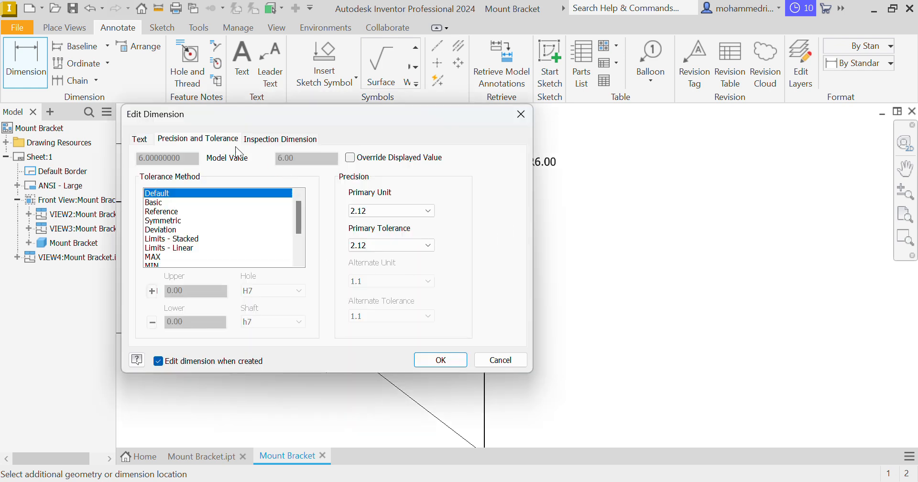
click(143, 138)
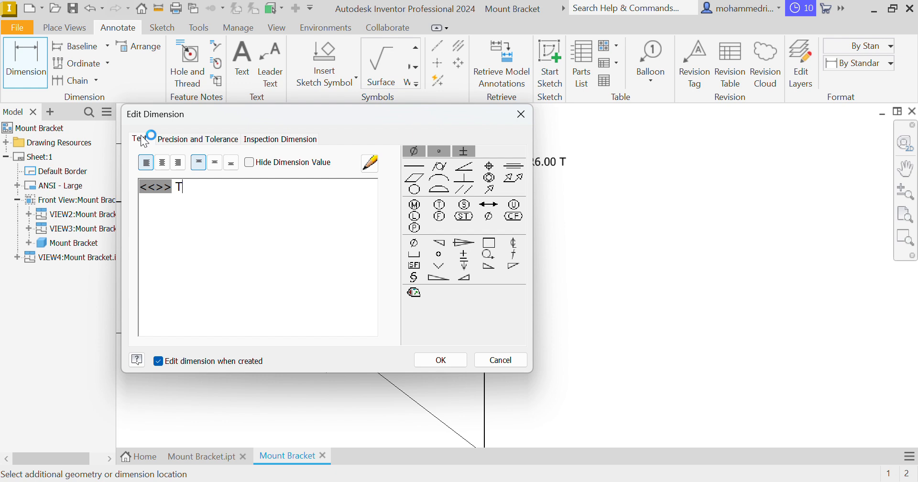
key(Return)
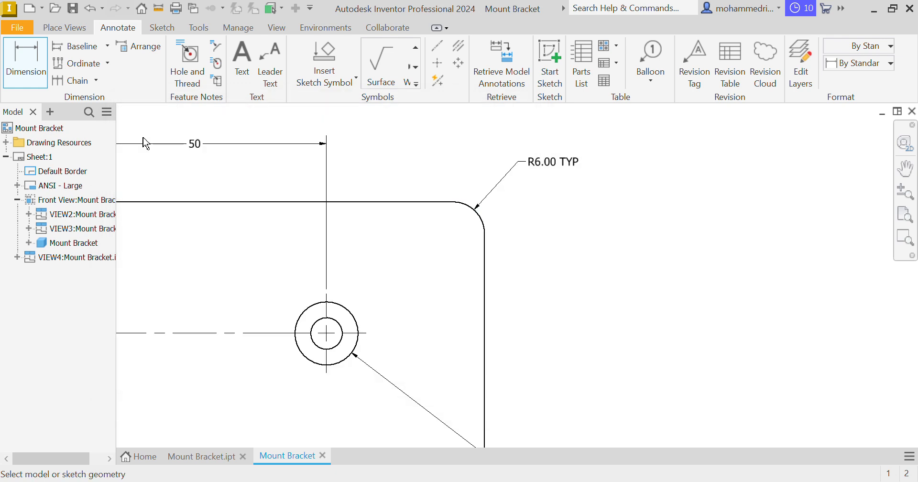
mouse_move(462, 216)
middle_down()
mouse_move(670, 234)
mouse_move(807, 229)
middle_up()
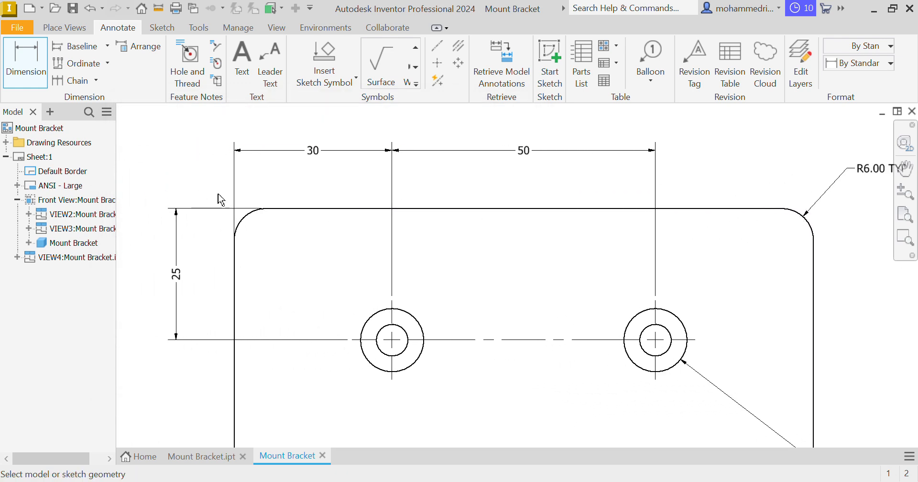
middle_drag(773, 326, 625, 299)
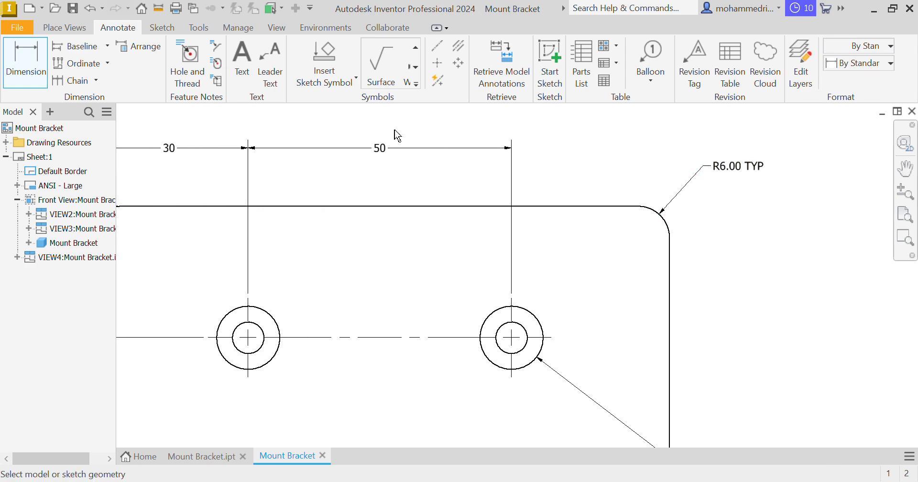
scroll(455, 331, down, 5)
mouse_move(531, 331)
middle_down()
mouse_move(410, 262)
mouse_move(385, 260)
middle_up()
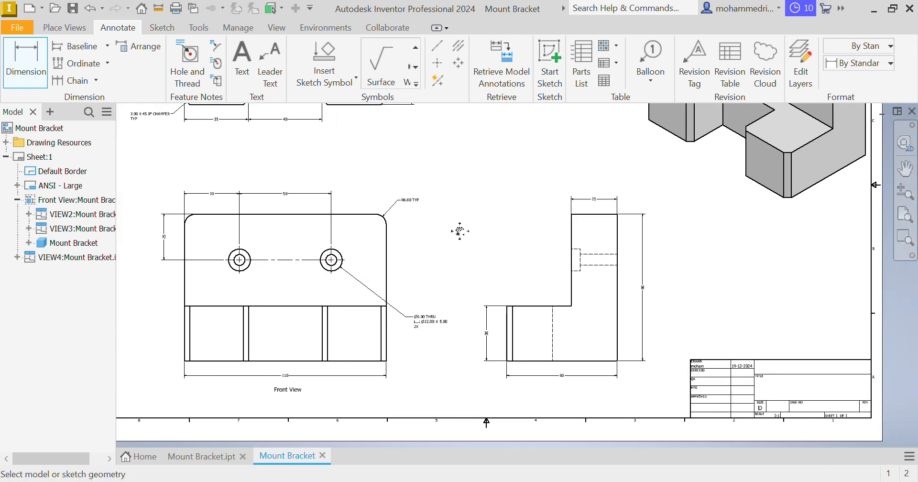
middle_drag(459, 230, 482, 273)
scroll(468, 230, down, 1)
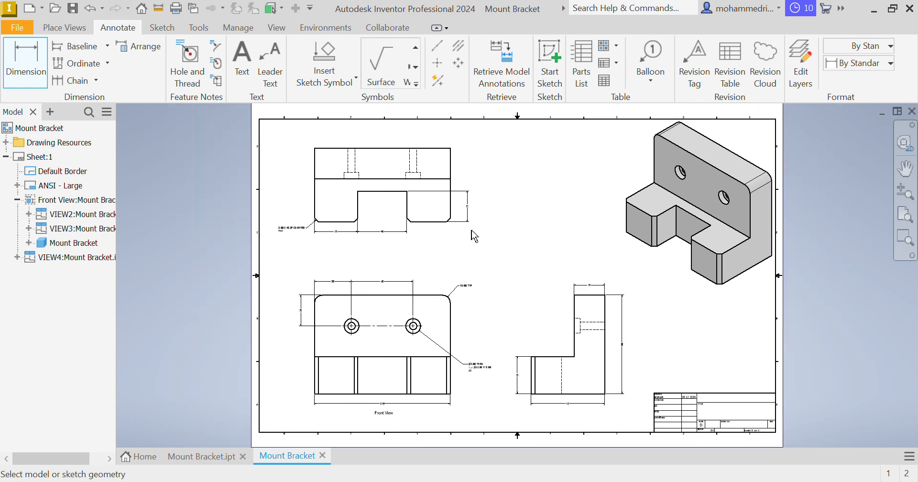